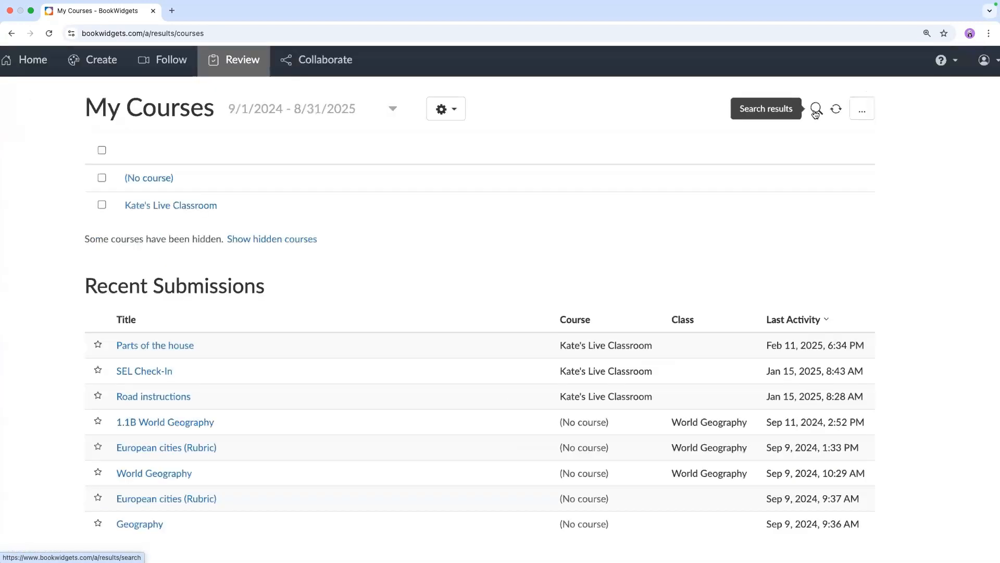
- Open the results search, choose the Live Classroom course, and enter SEL as the title to find
{"action": "left_click", "coordinate": [819, 110]}
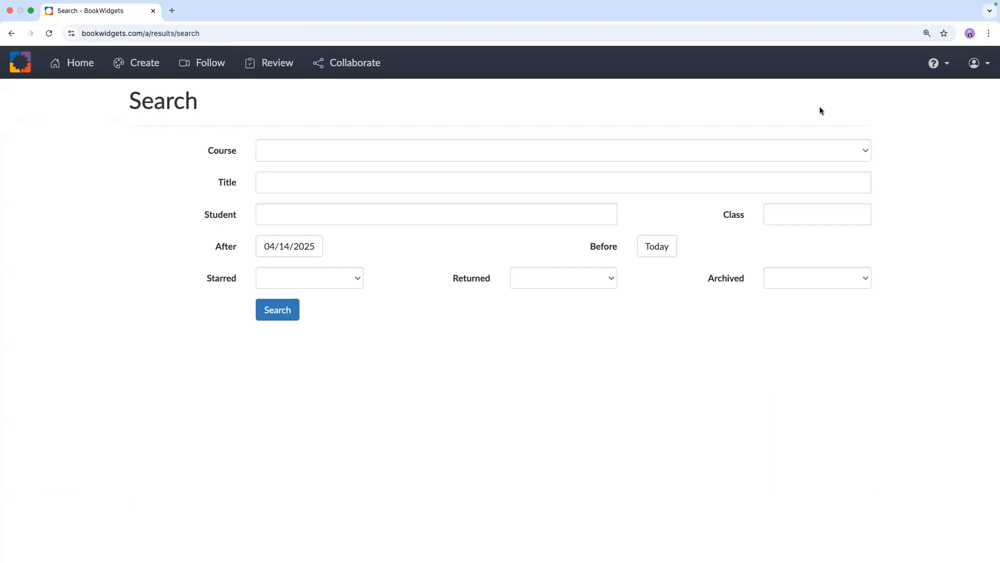
{"action": "left_click", "coordinate": [730, 155]}
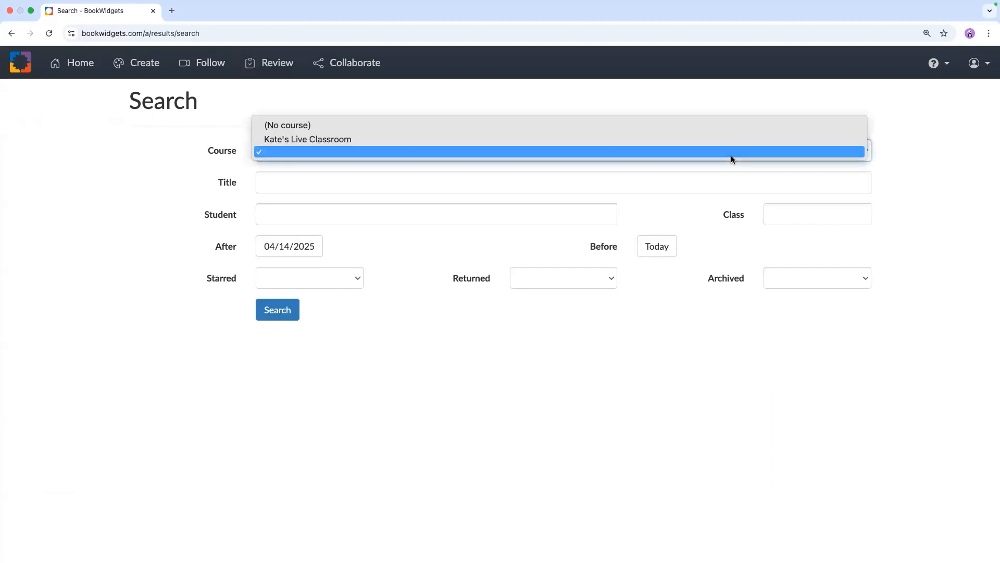
{"action": "left_click", "coordinate": [726, 142]}
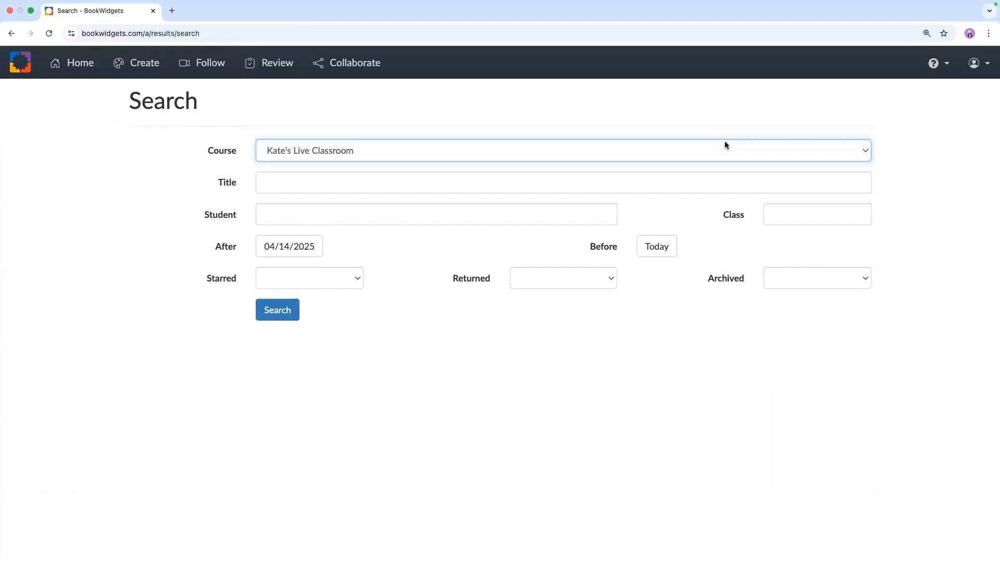
{"action": "left_click", "coordinate": [376, 181]}
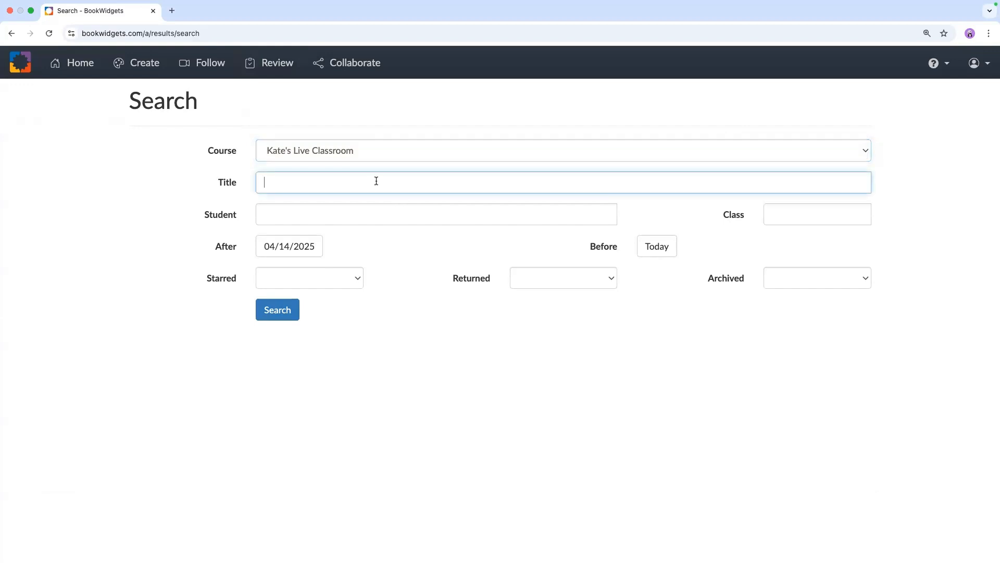
{"action": "type", "text": "SEL"}
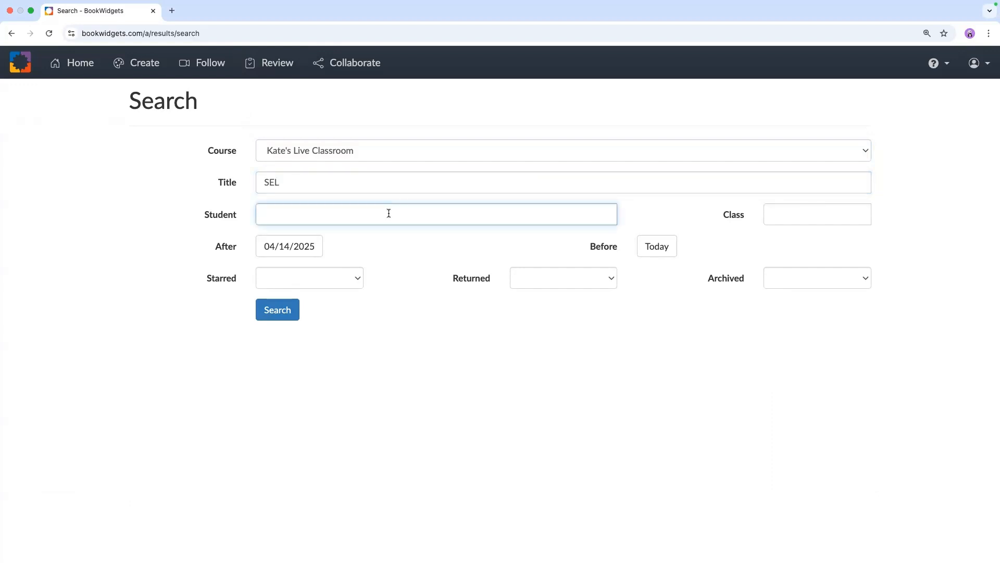
- Set the search's After date to 09/01/2024
{"action": "left_click", "coordinate": [283, 251]}
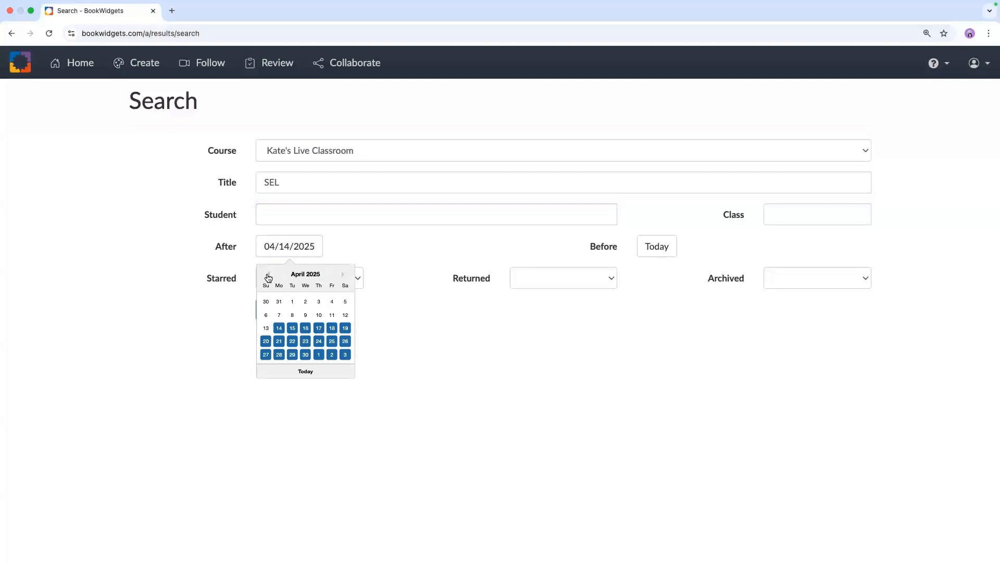
{"action": "left_click", "coordinate": [268, 275]}
{"action": "left_click", "coordinate": [269, 274]}
{"action": "left_click", "coordinate": [269, 275]}
{"action": "left_click", "coordinate": [268, 275]}
{"action": "left_click", "coordinate": [268, 274]}
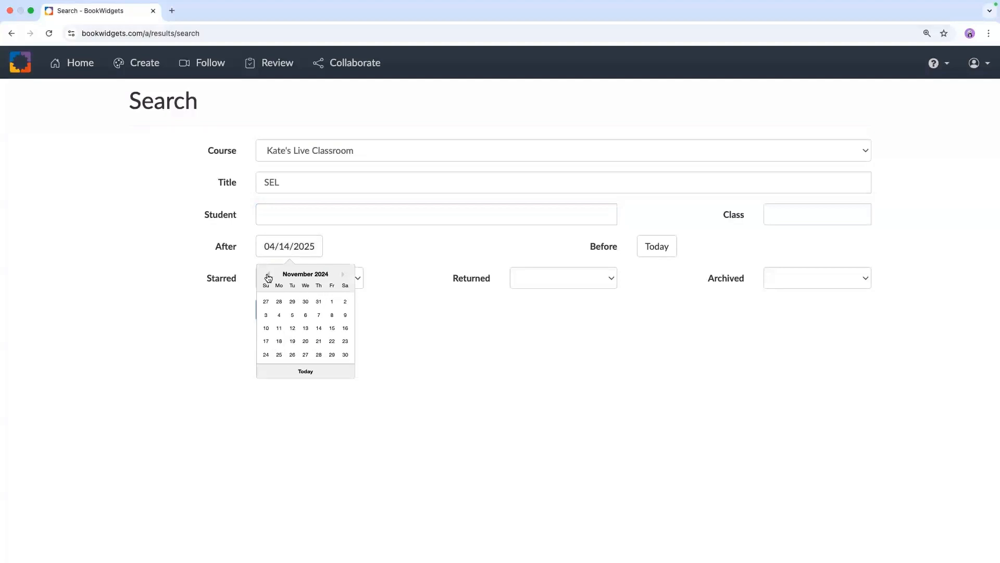
{"action": "left_click", "coordinate": [268, 274]}
{"action": "left_click", "coordinate": [268, 275]}
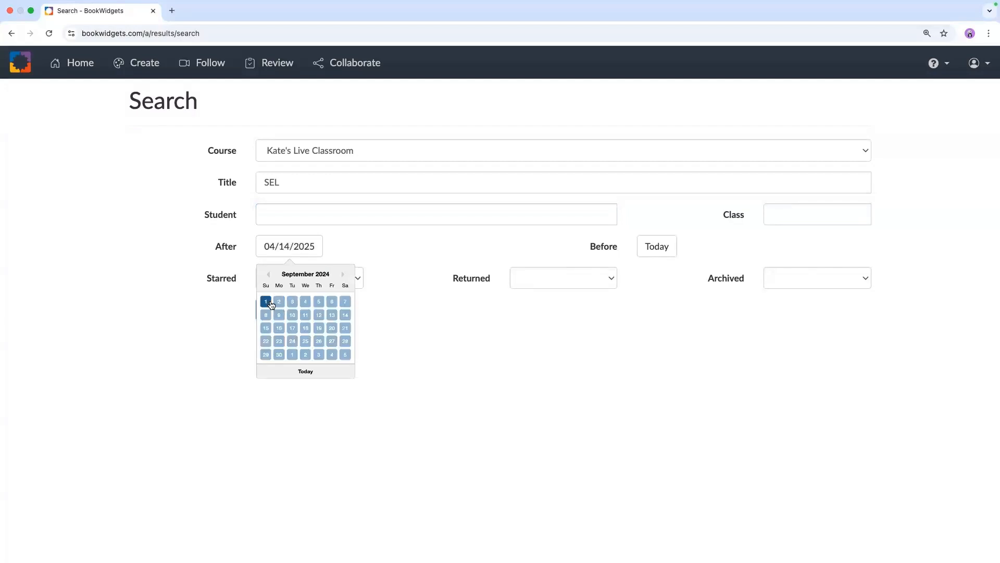
{"action": "left_click", "coordinate": [265, 301]}
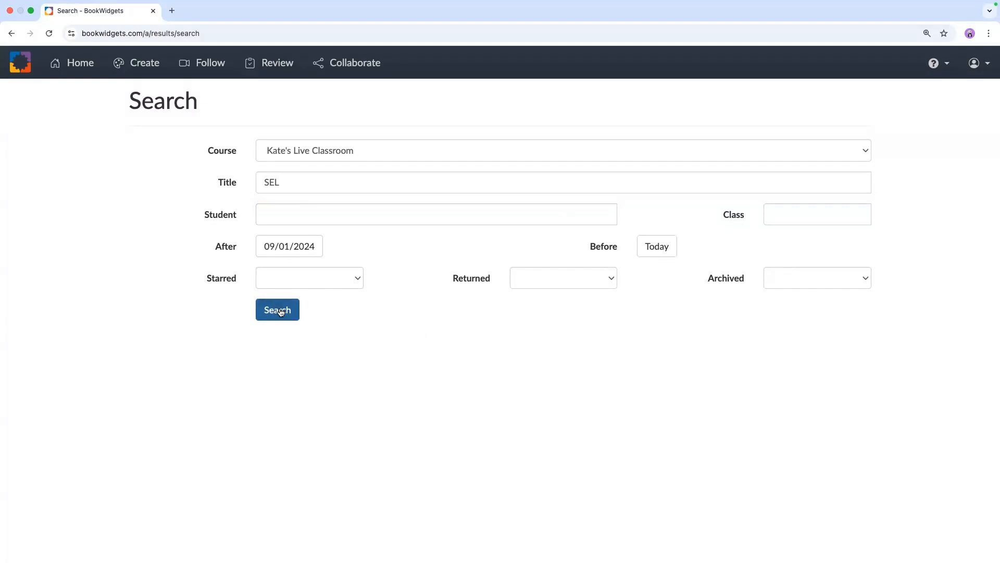
- Check the Starred, Returned and Archived filter options, leave them blank, and run the search
{"action": "left_click", "coordinate": [353, 284]}
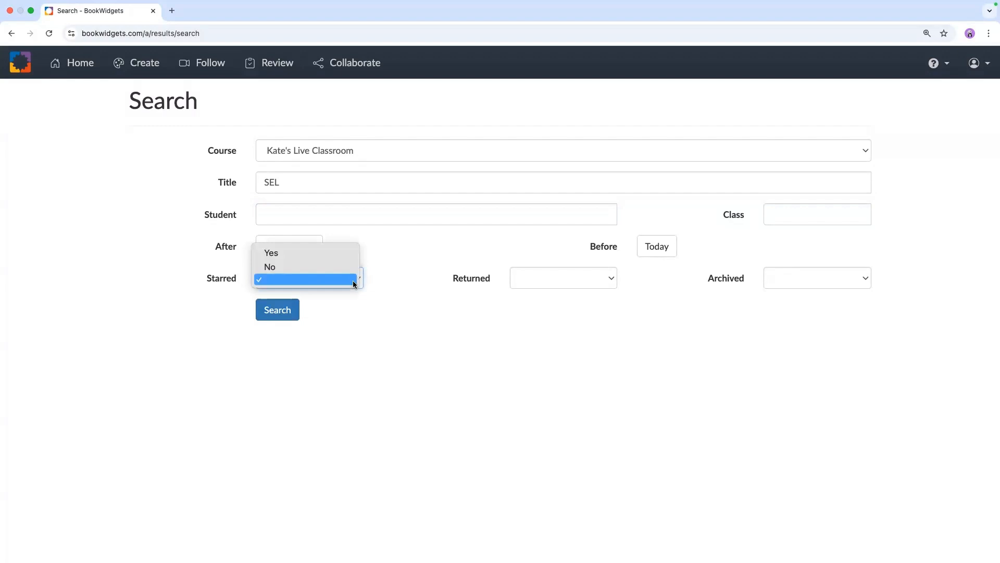
{"action": "left_click", "coordinate": [354, 284]}
{"action": "left_click", "coordinate": [520, 279]}
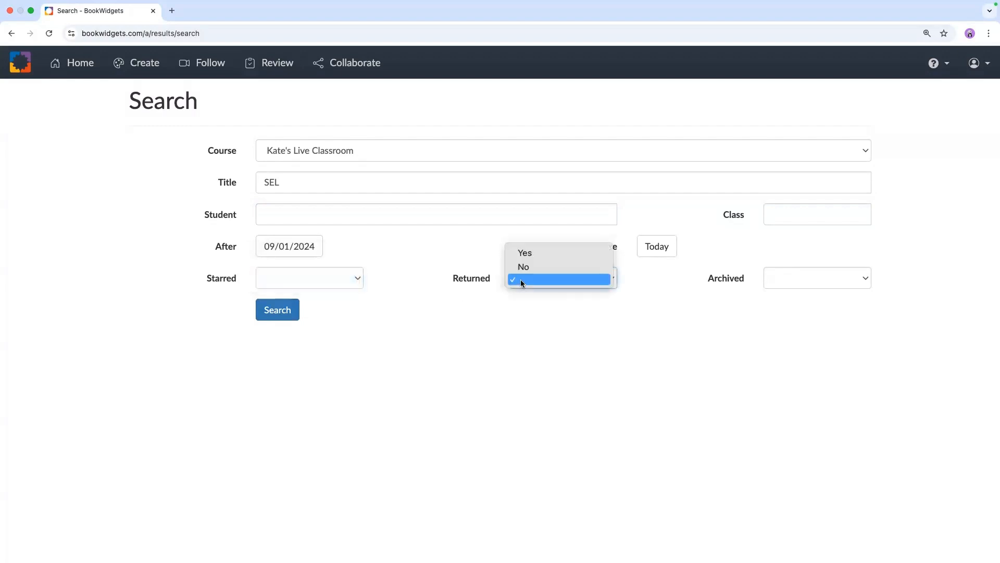
{"action": "left_click", "coordinate": [521, 280]}
{"action": "left_click", "coordinate": [786, 283]}
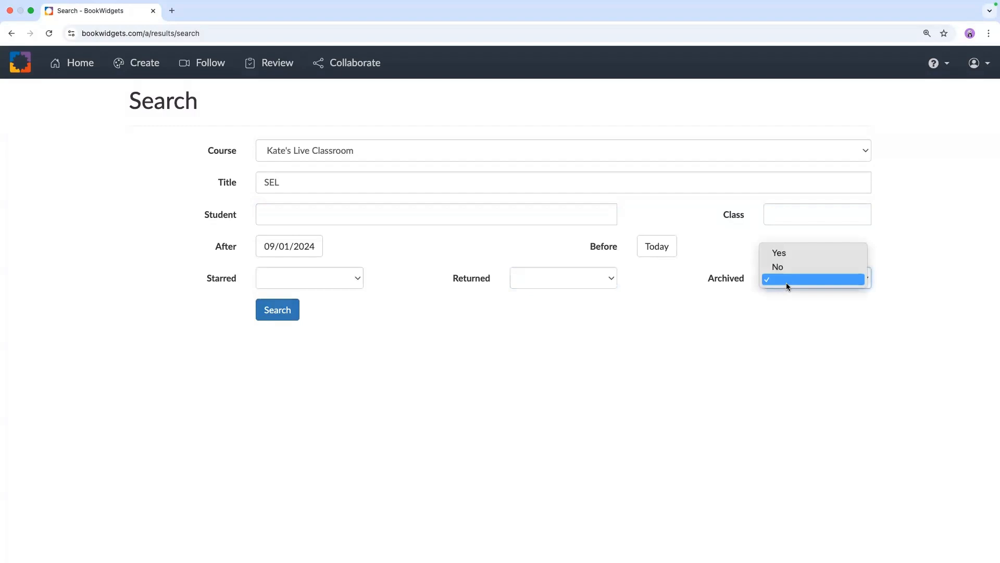
{"action": "left_click", "coordinate": [786, 282]}
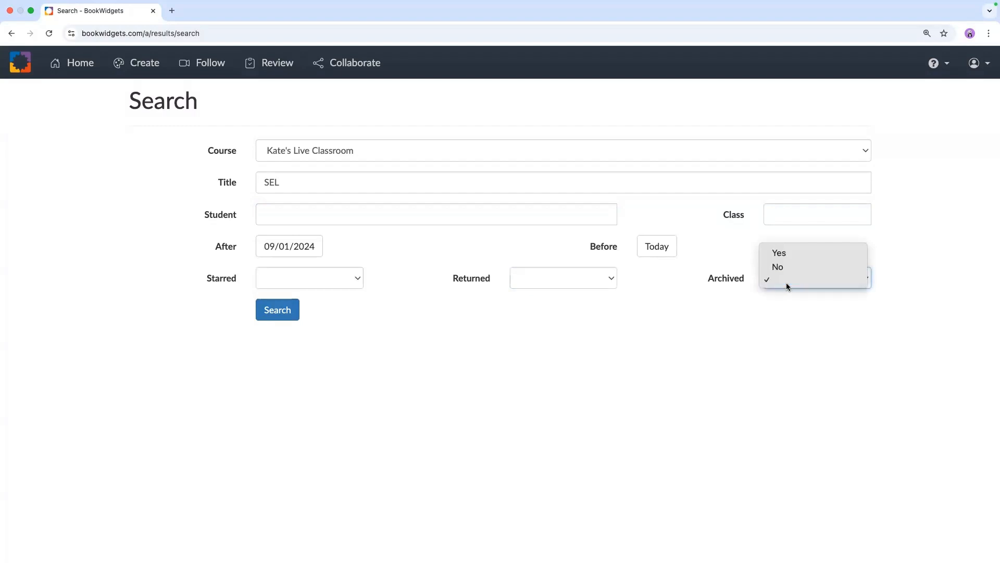
{"action": "left_click", "coordinate": [270, 311]}
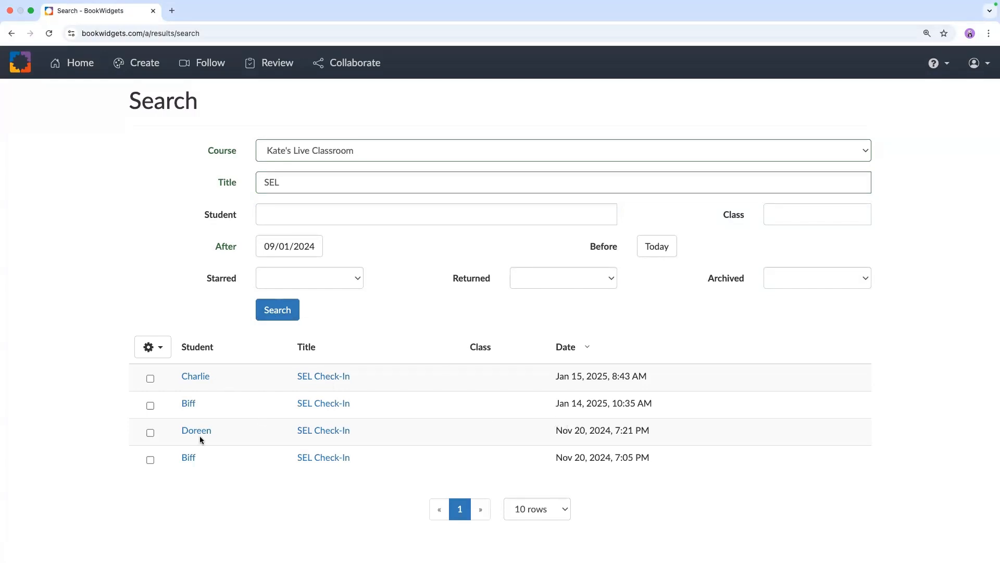
- Select all the search results to examine the bulk actions offered for them, and clear the selection
{"action": "left_click", "coordinate": [156, 353]}
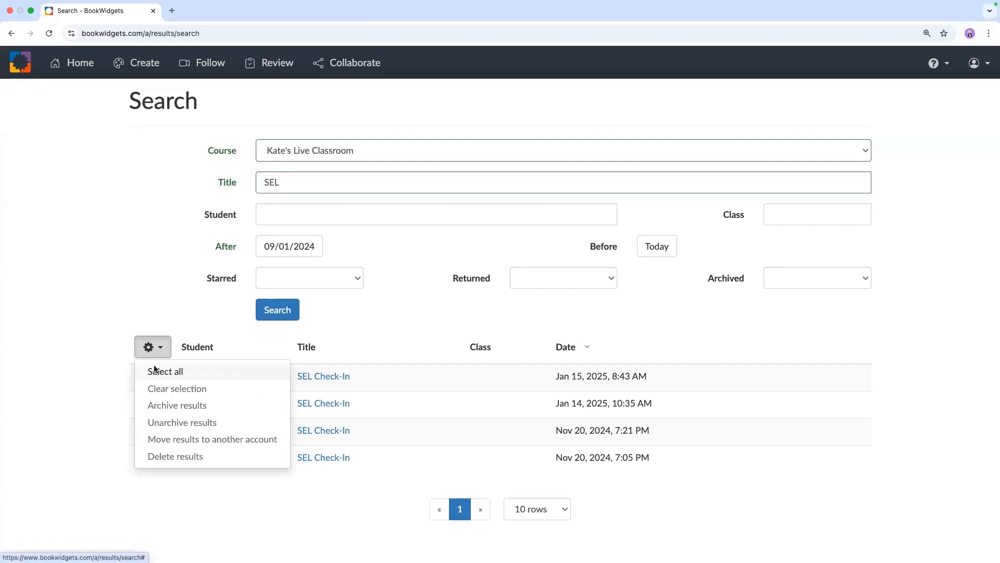
{"action": "left_click", "coordinate": [154, 370]}
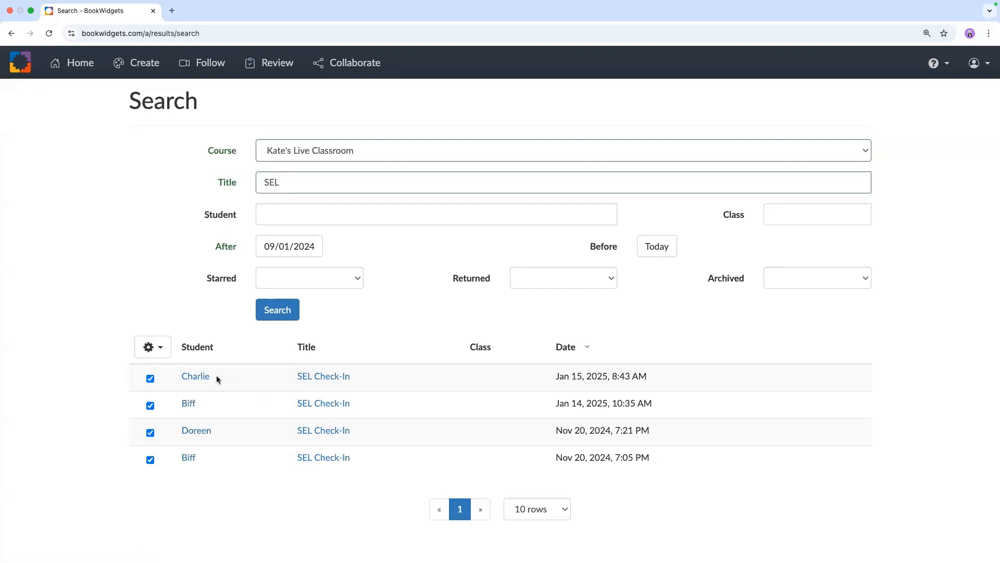
{"action": "left_click", "coordinate": [161, 348]}
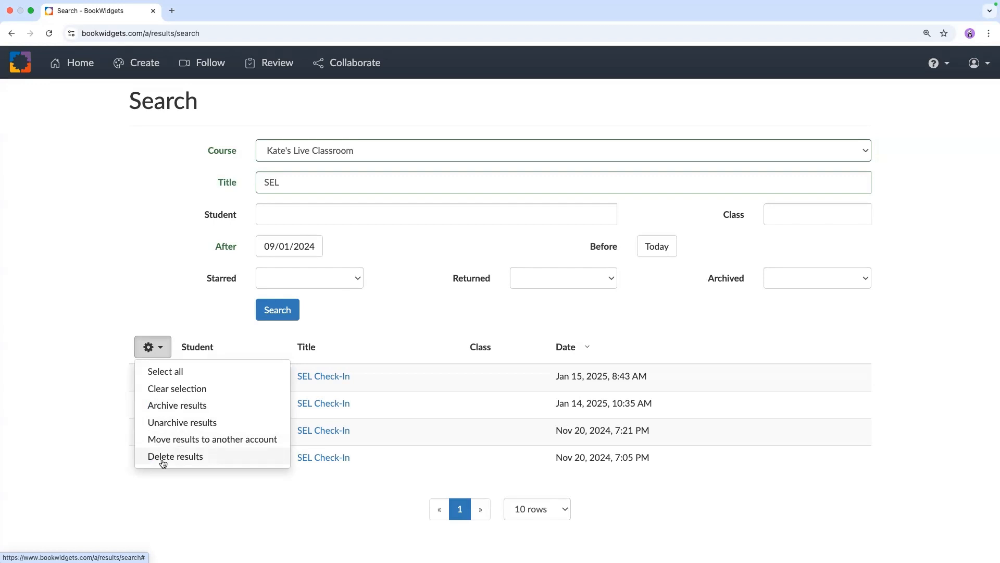
{"action": "left_click", "coordinate": [55, 299]}
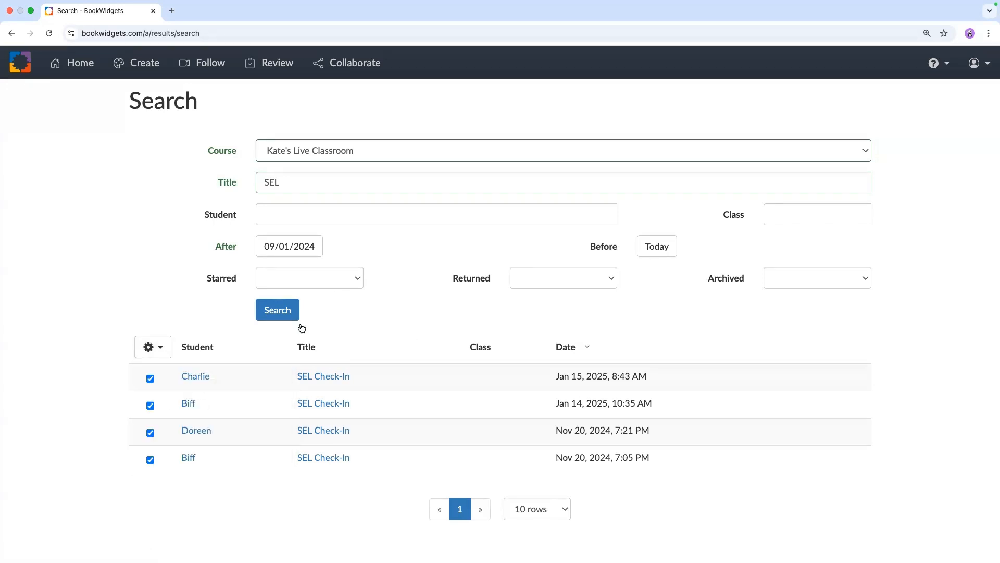
{"action": "left_click", "coordinate": [162, 347]}
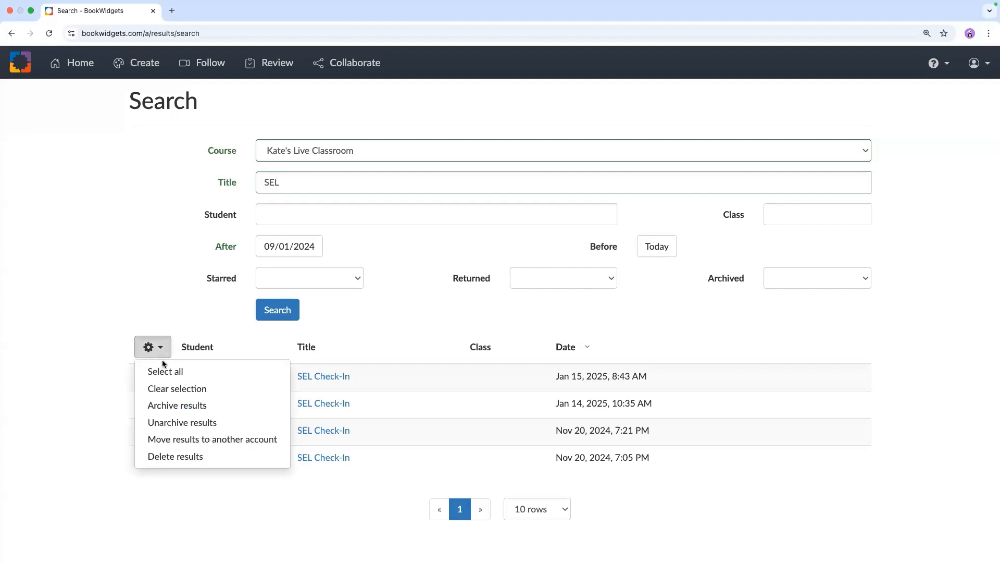
{"action": "left_click", "coordinate": [168, 388]}
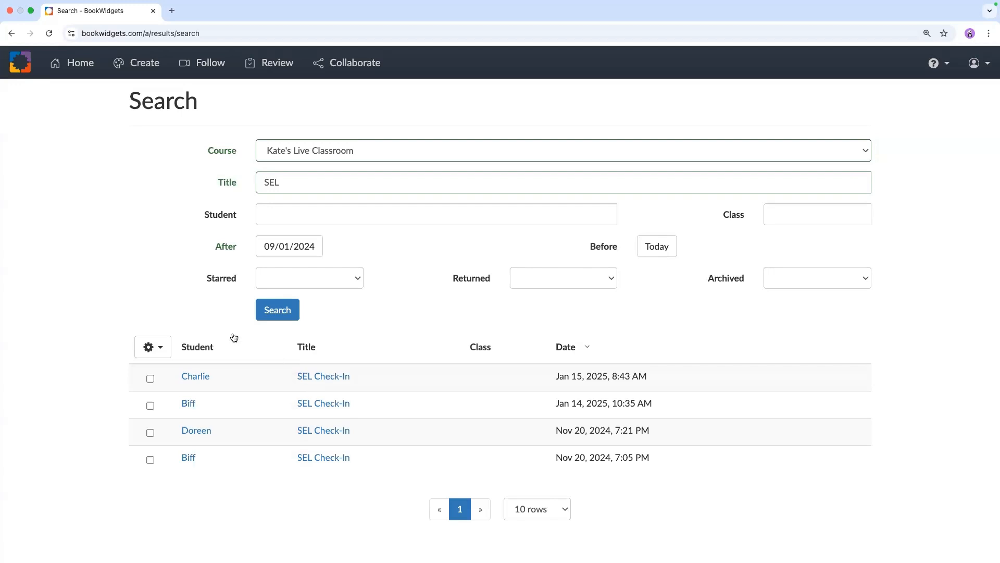
{"action": "key", "text": "ctrl+Left"}
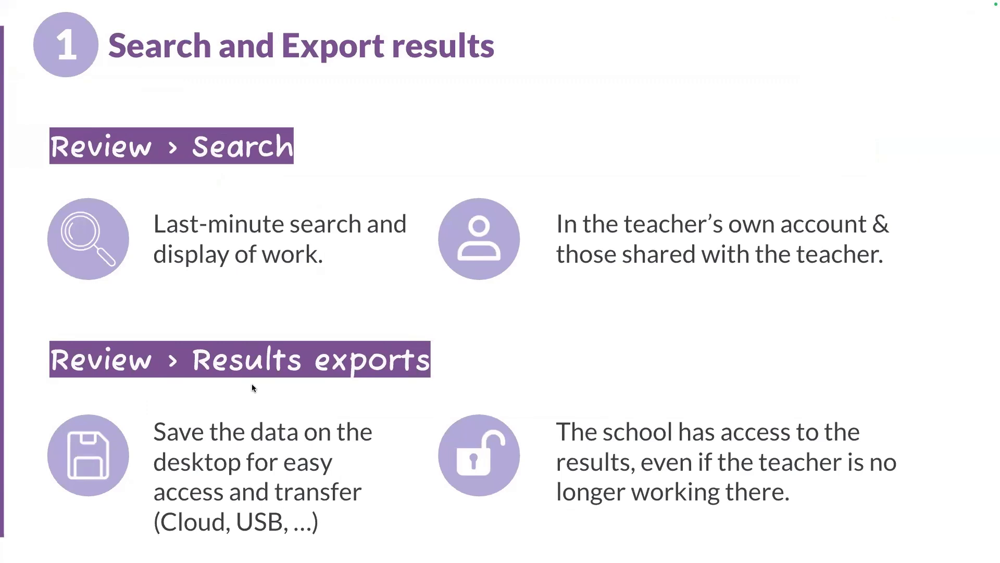
{"action": "key", "text": "ctrl+Right"}
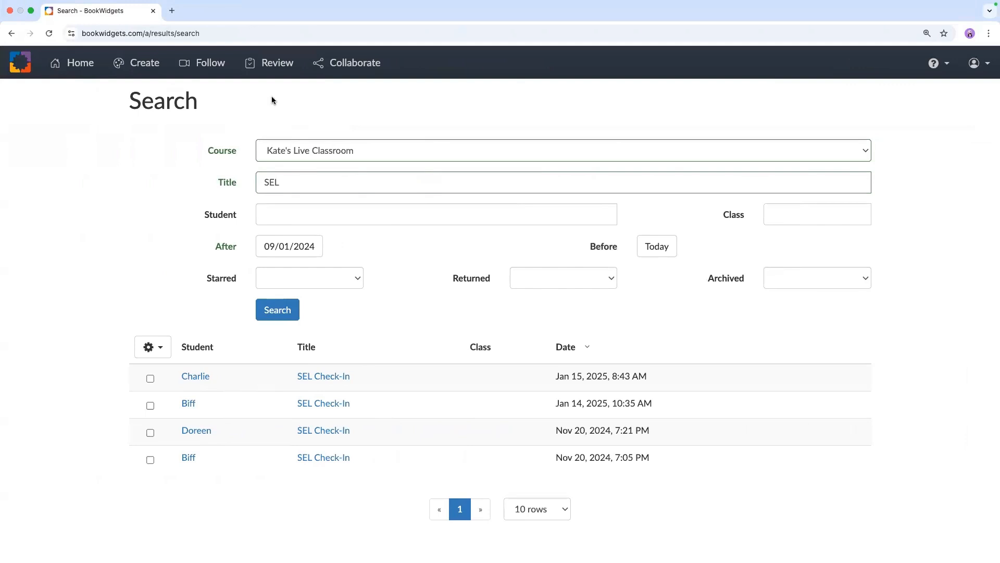
- Return to the course results and open the Parts of the house submissions in the Live Classroom course
{"action": "left_click", "coordinate": [275, 63]}
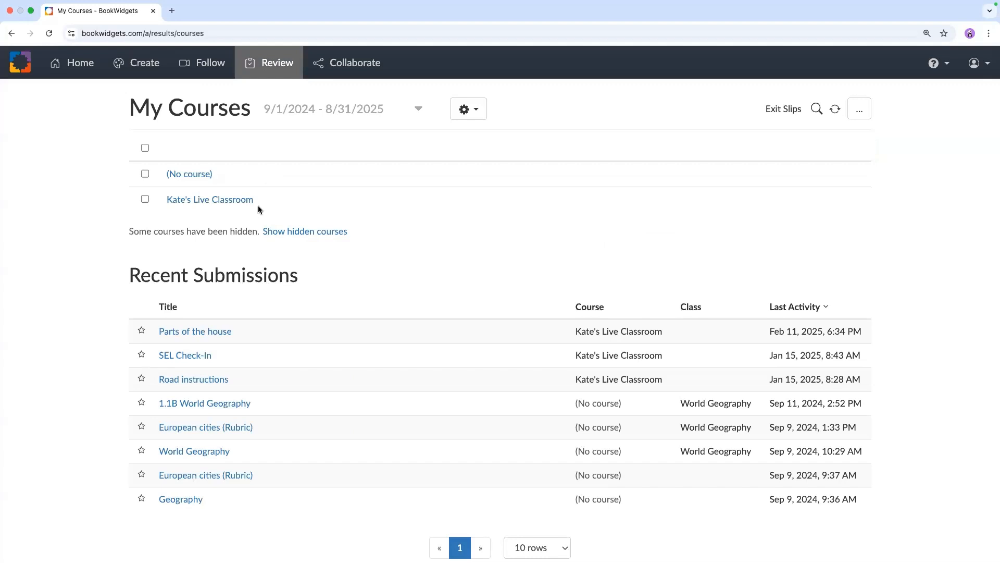
{"action": "left_click", "coordinate": [237, 201]}
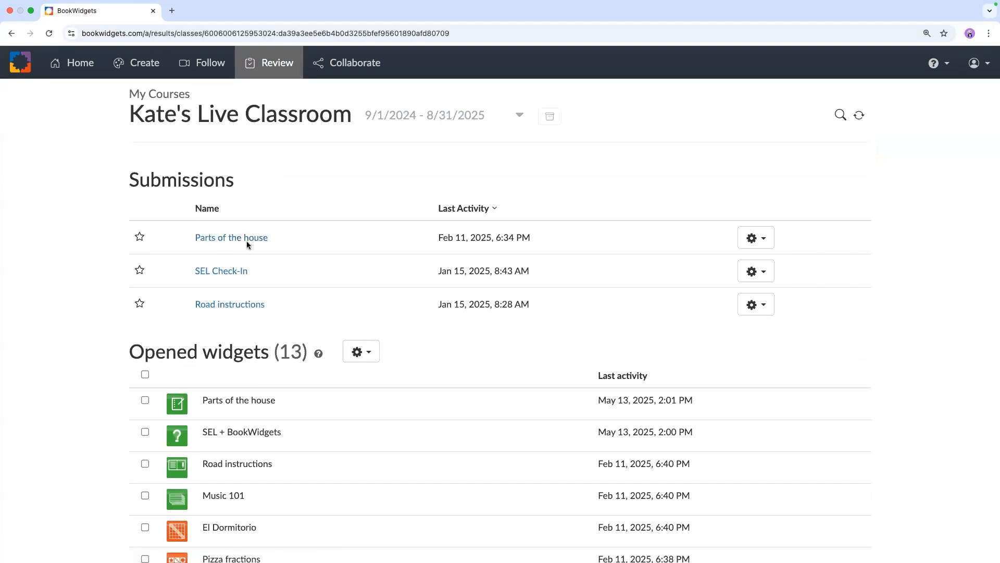
{"action": "left_click", "coordinate": [746, 242]}
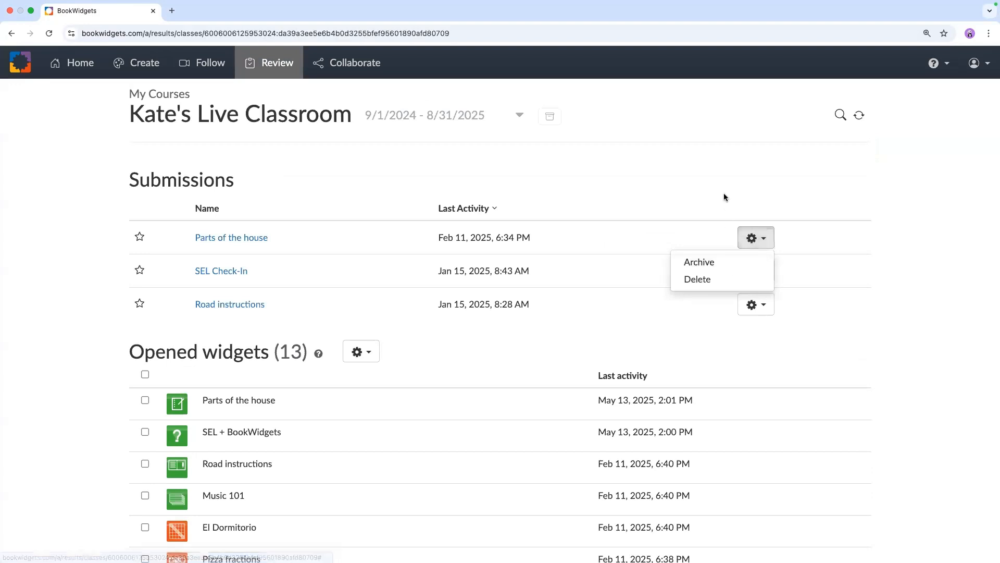
{"action": "left_click", "coordinate": [243, 237]}
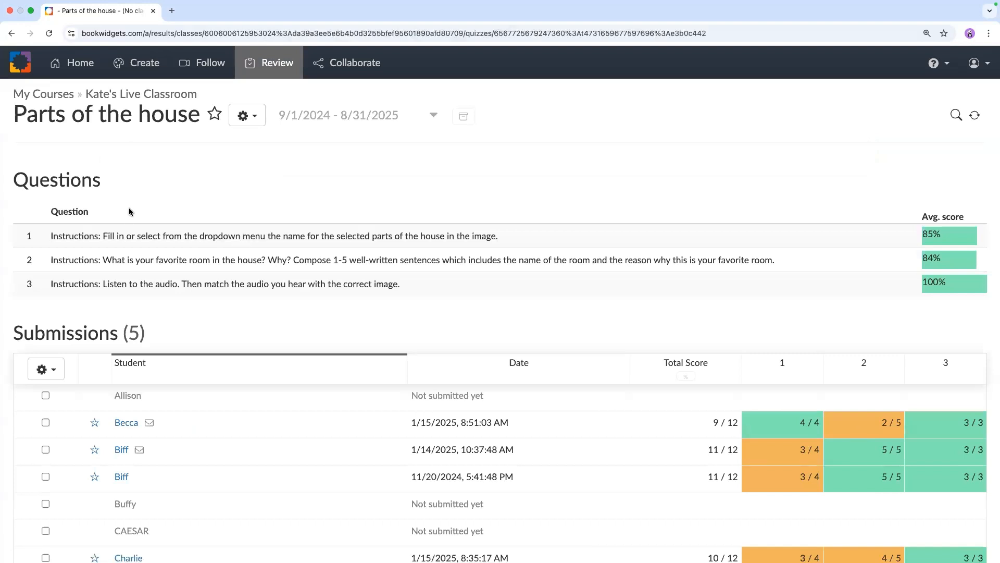
- Select all submitted student work for Parts of the house
{"action": "scroll", "coordinate": [131, 212], "scroll_direction": "down", "scroll_amount": 2}
{"action": "scroll", "coordinate": [130, 211], "scroll_direction": "down", "scroll_amount": 2}
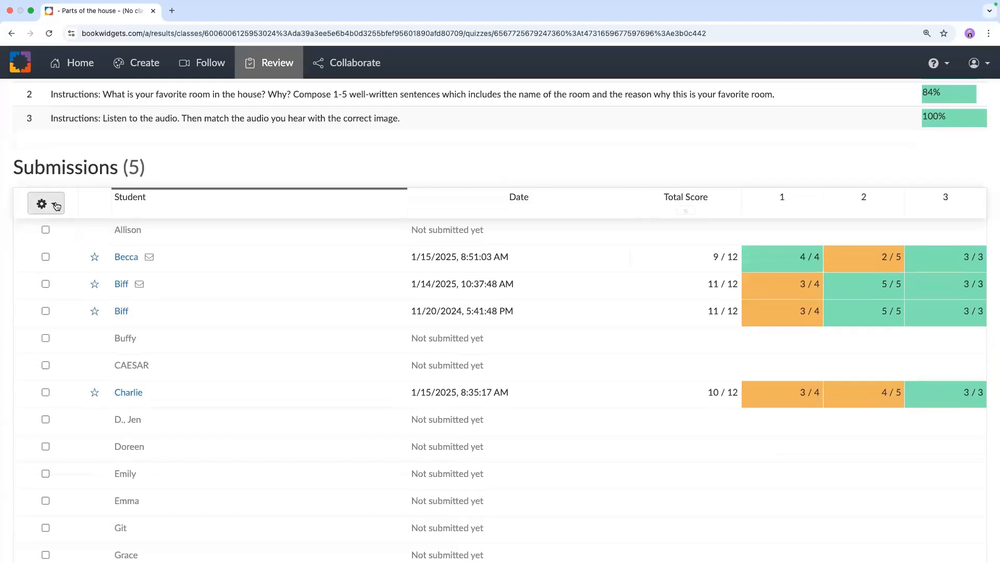
{"action": "left_click", "coordinate": [56, 204]}
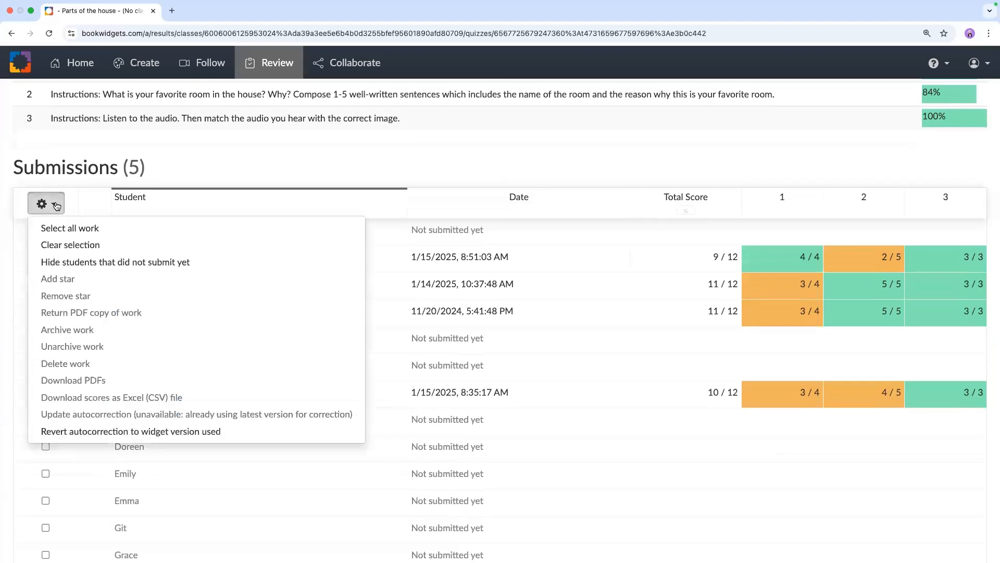
{"action": "left_click", "coordinate": [62, 228]}
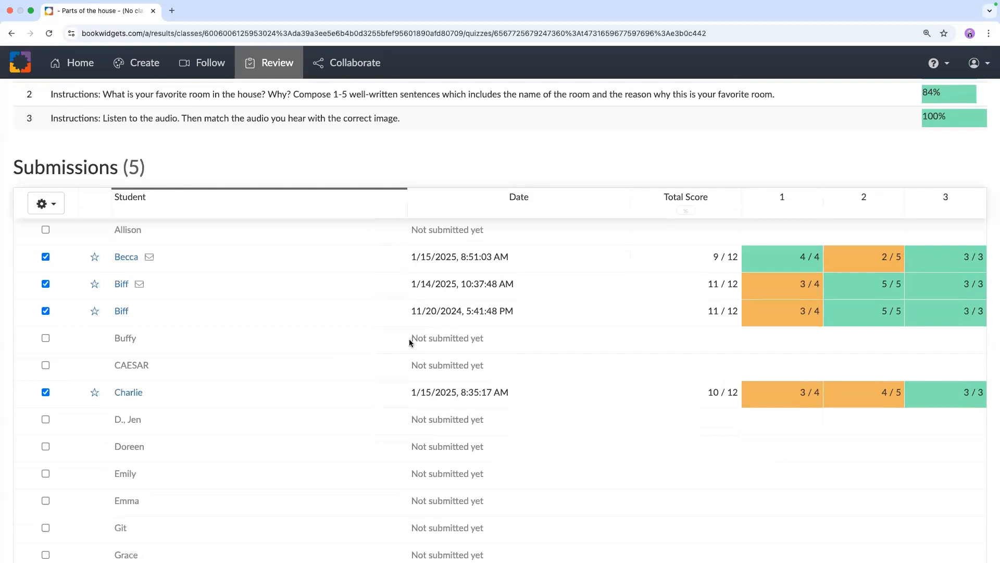
- Examine the actions available for the selected work, including downloading PDFs and downloading scores as an Excel (CSV) file
{"action": "left_click_drag", "start_coordinate": [412, 338], "coordinate": [491, 340]}
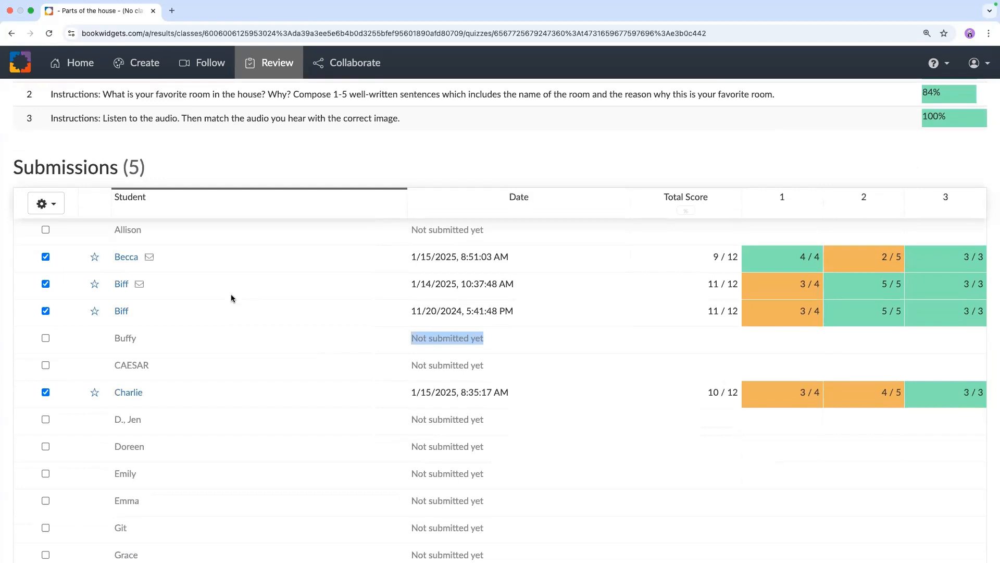
{"action": "left_click", "coordinate": [46, 203]}
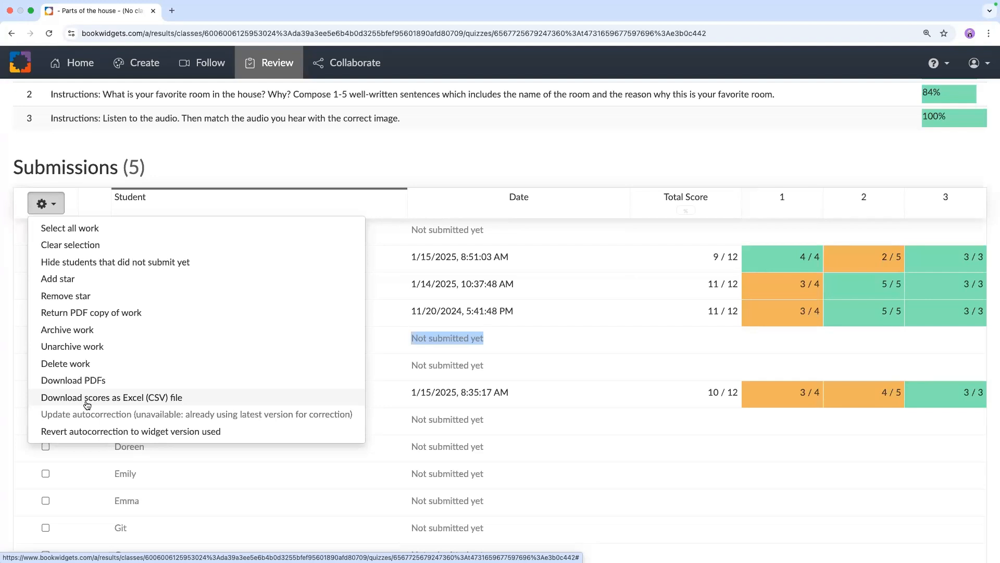
{"action": "left_click", "coordinate": [293, 194]}
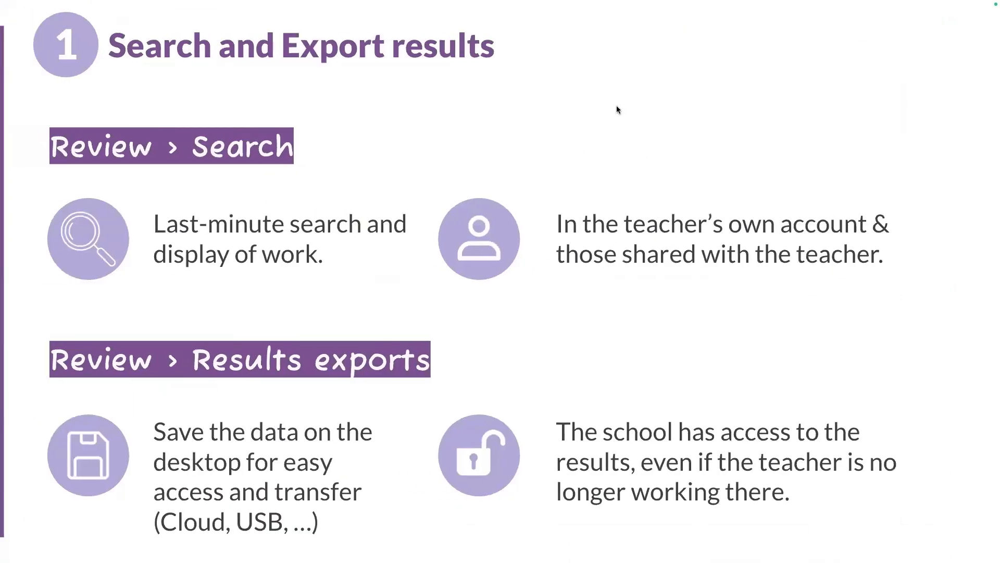
- Advance the presentation to the Download results slide, switch to the BookWidgets browser window and return to the My Courses overview
{"action": "key", "text": "Right"}
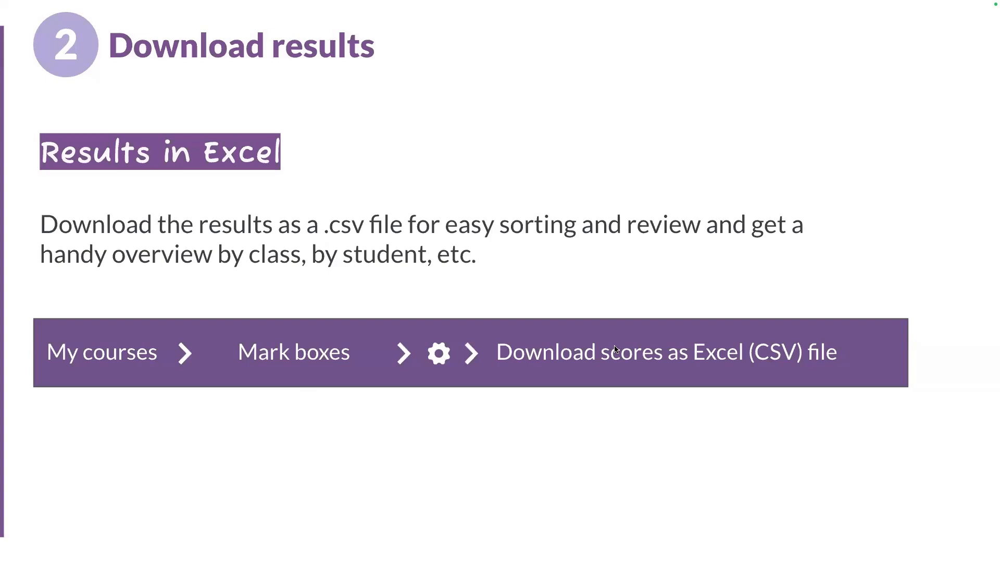
{"action": "key", "text": "ctrl+Right"}
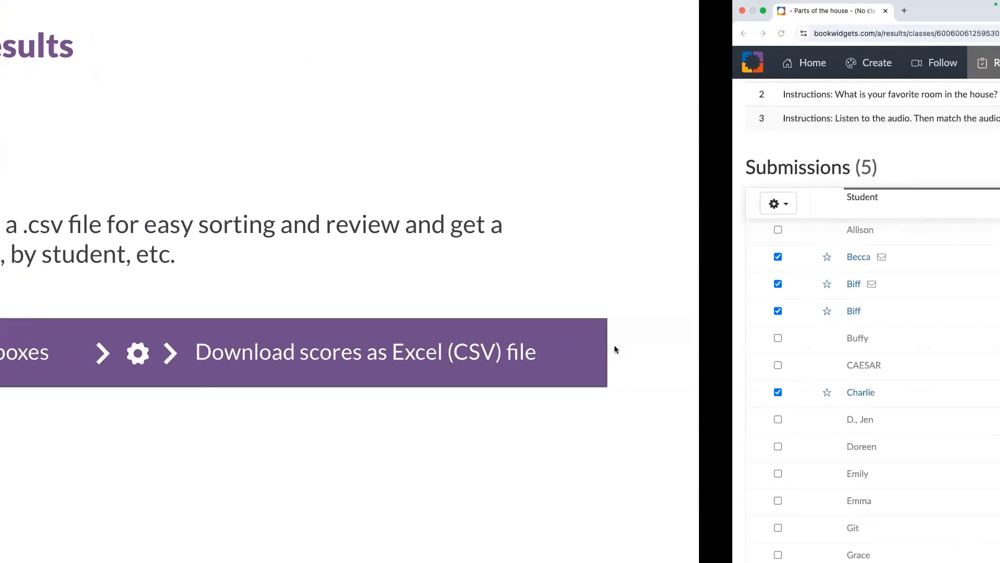
{"action": "key", "text": "ctrl+Up"}
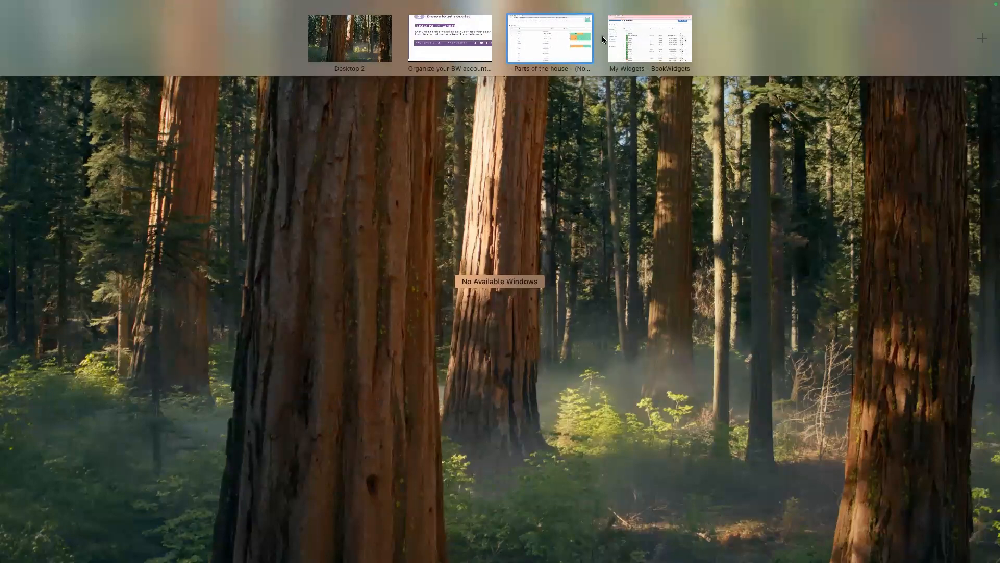
{"action": "left_click", "coordinate": [552, 42]}
{"action": "scroll", "coordinate": [400, 182], "scroll_direction": "up", "scroll_amount": 2}
{"action": "scroll", "coordinate": [400, 182], "scroll_direction": "up", "scroll_amount": 3}
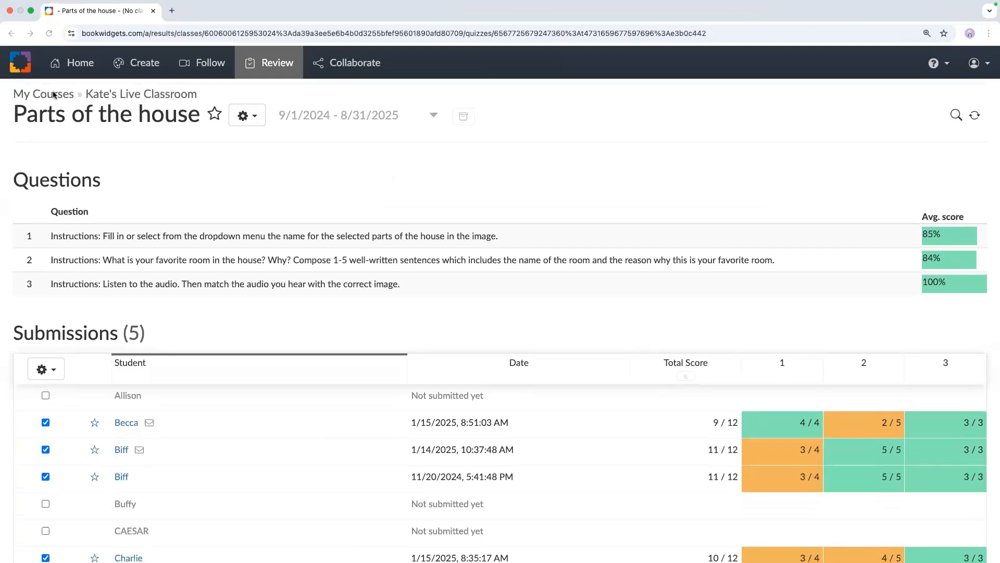
{"action": "left_click", "coordinate": [49, 96]}
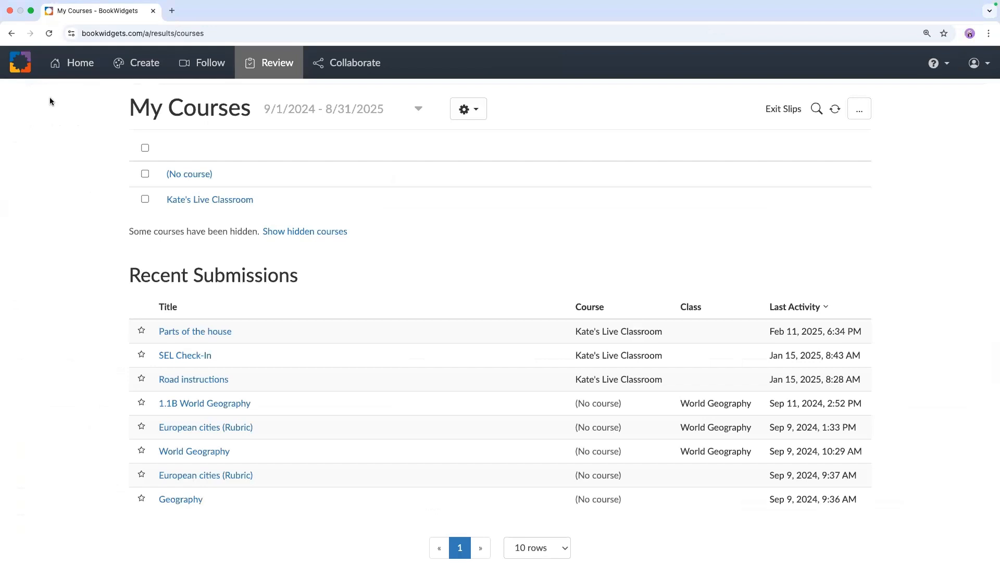
- Select the Live Classroom course and open the options for downloading its scores as an Excel (CSV) file
{"action": "left_click", "coordinate": [146, 199]}
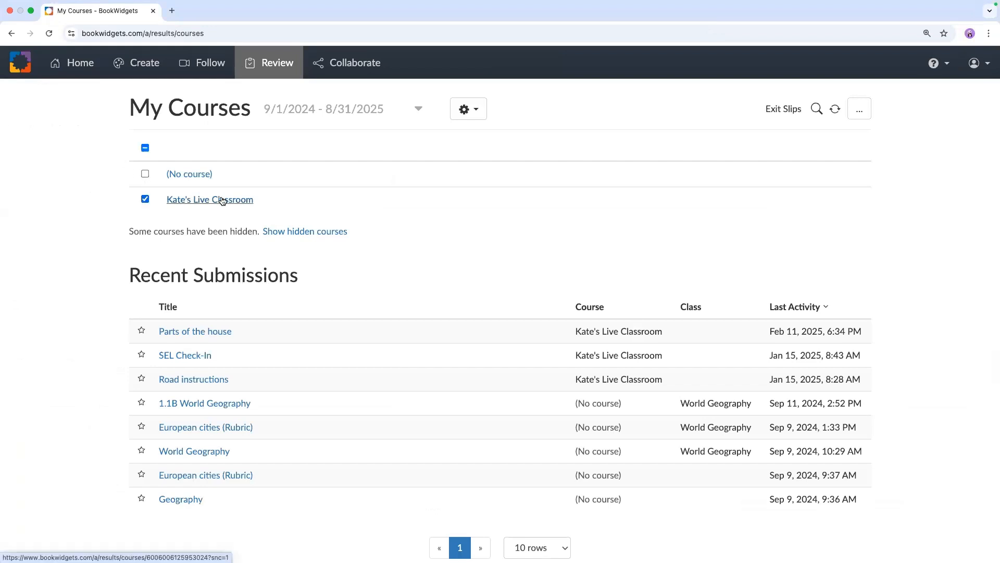
{"action": "left_click", "coordinate": [466, 111]}
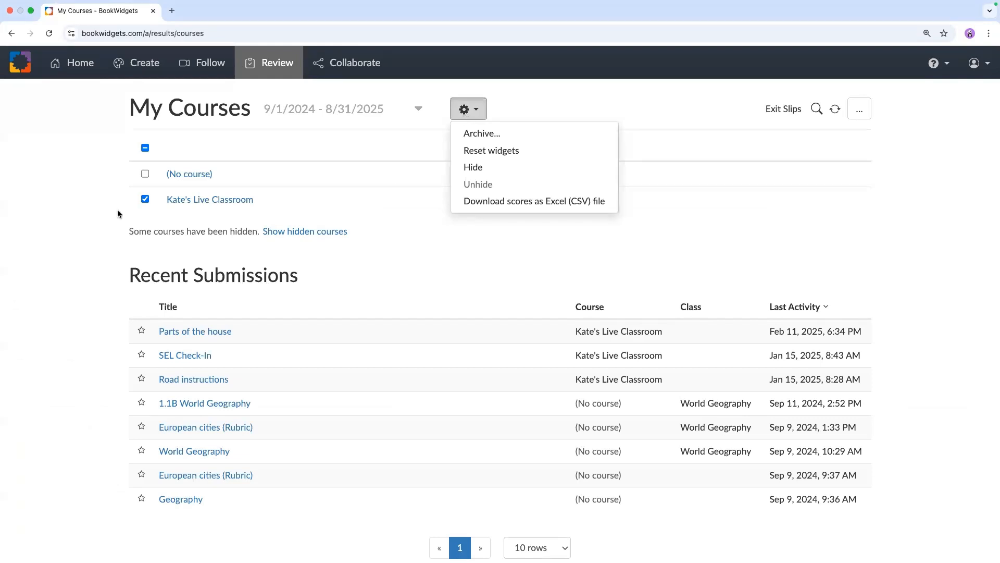
{"action": "left_click", "coordinate": [505, 205]}
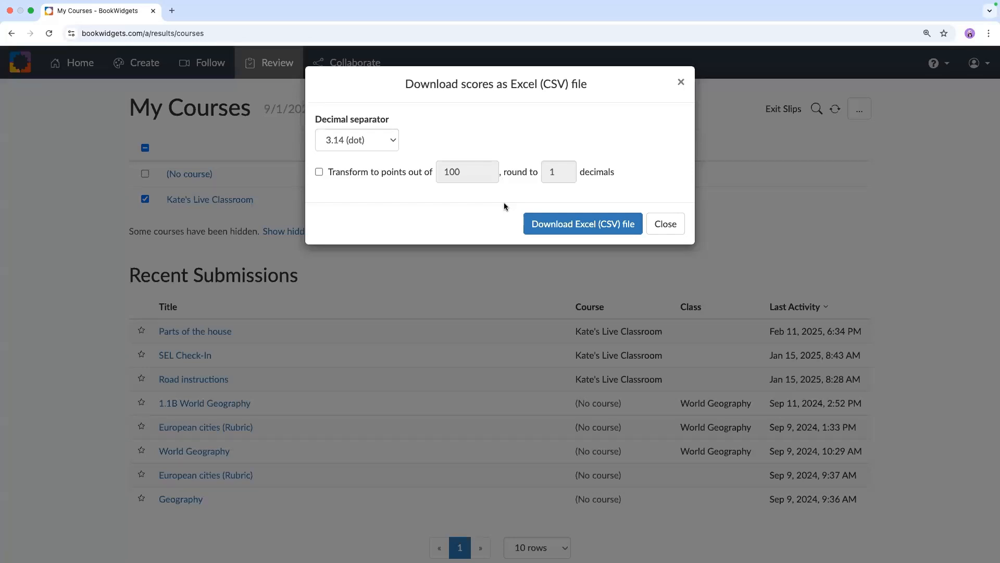
- Download the scores file with a dot decimal separator and scores transformed to points out of 100, rounded to 1 decimal
{"action": "left_click", "coordinate": [392, 142]}
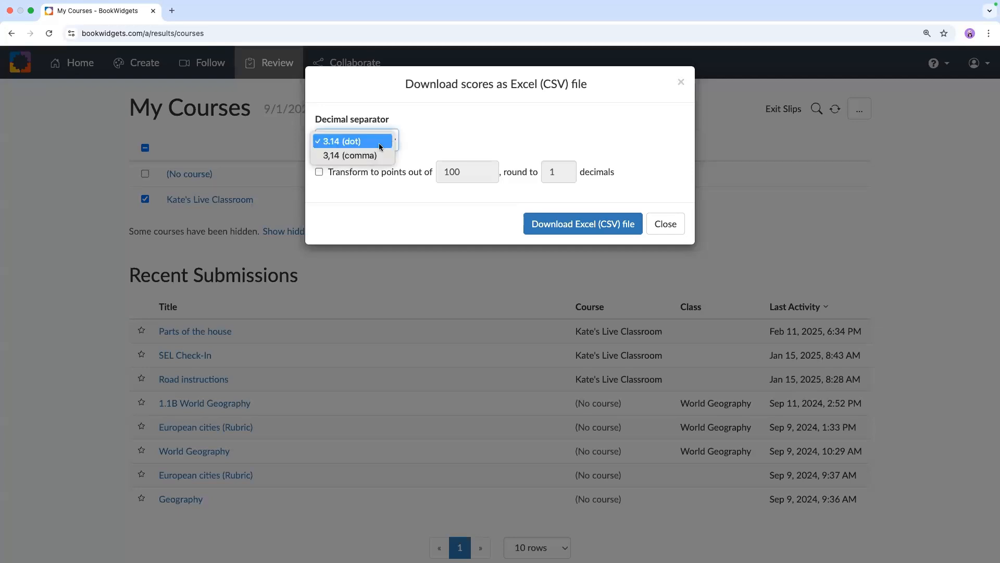
{"action": "left_click", "coordinate": [350, 143]}
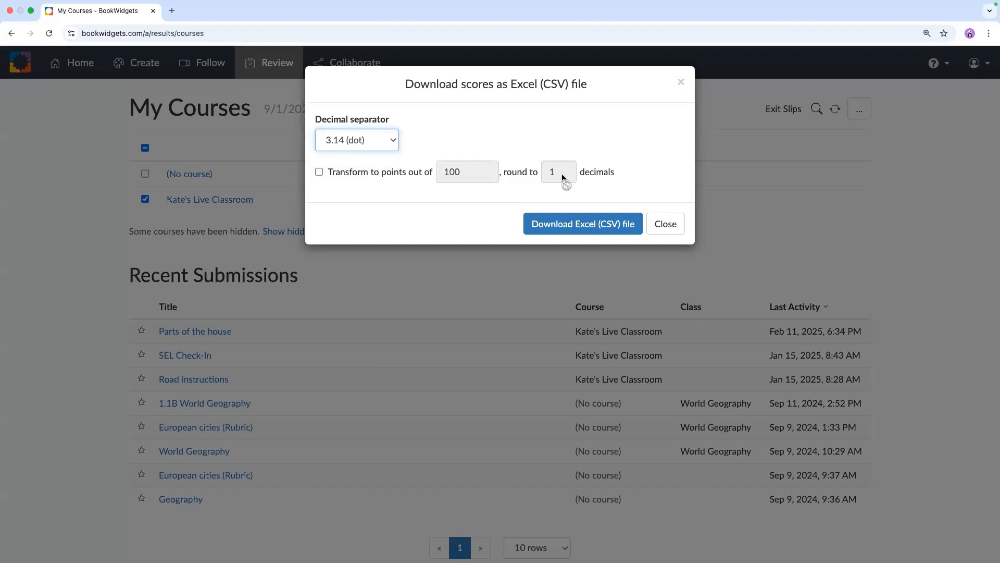
{"action": "left_click", "coordinate": [320, 172]}
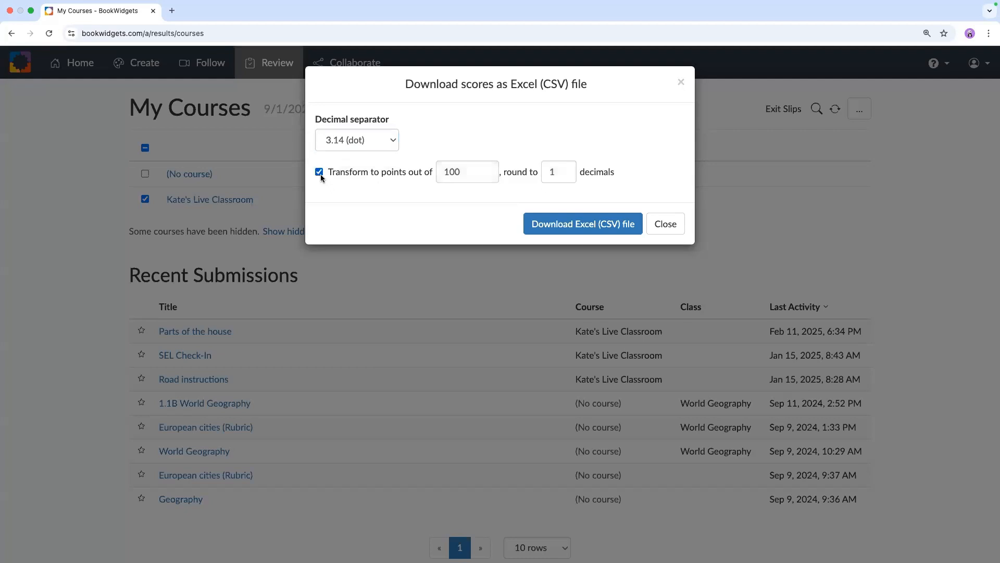
{"action": "left_click", "coordinate": [582, 224]}
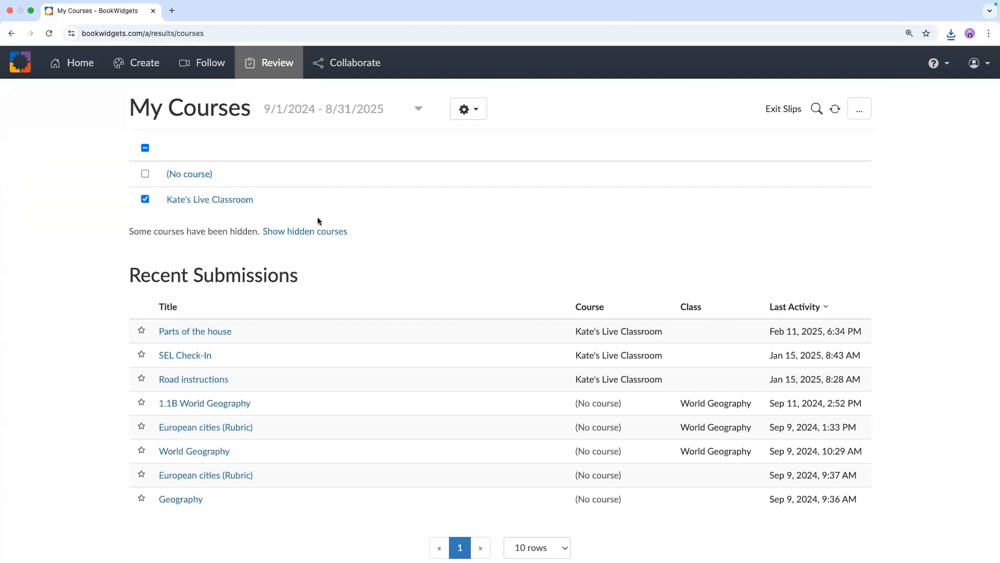
- Open the downloaded scores (1).csv file in Numbers and show its window full screen
{"action": "left_click", "coordinate": [951, 35]}
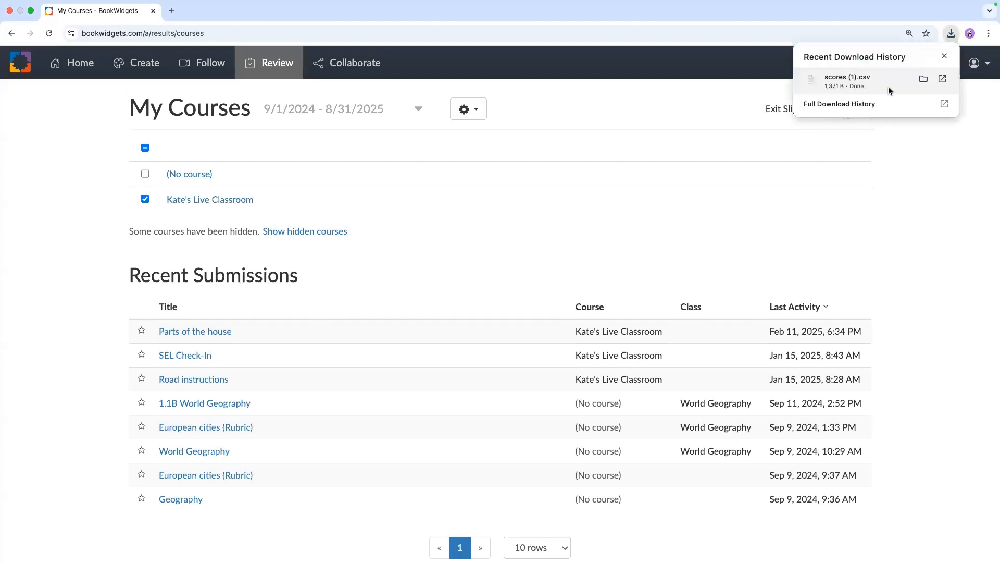
{"action": "left_click", "coordinate": [889, 85]}
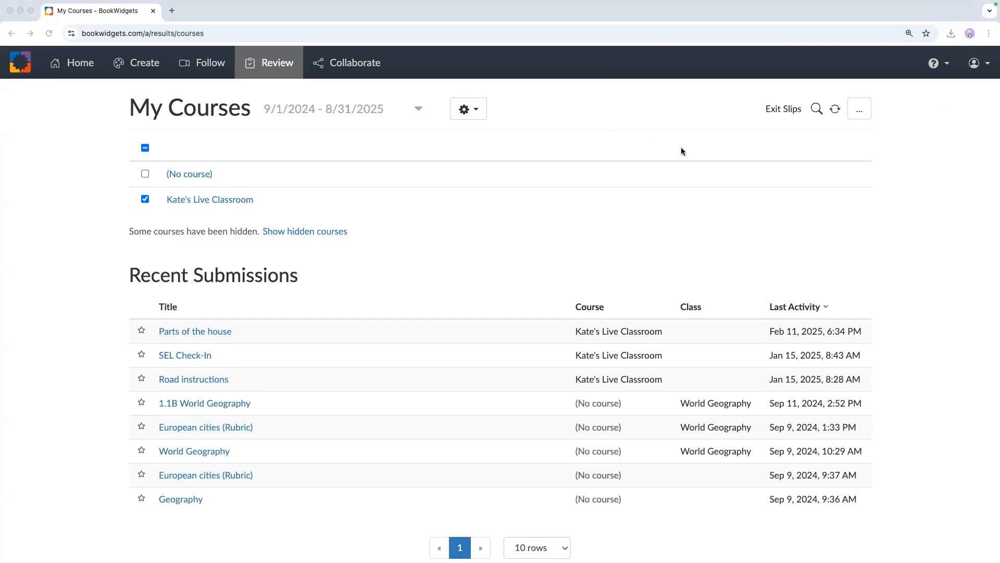
{"action": "key", "text": "ctrl+Right"}
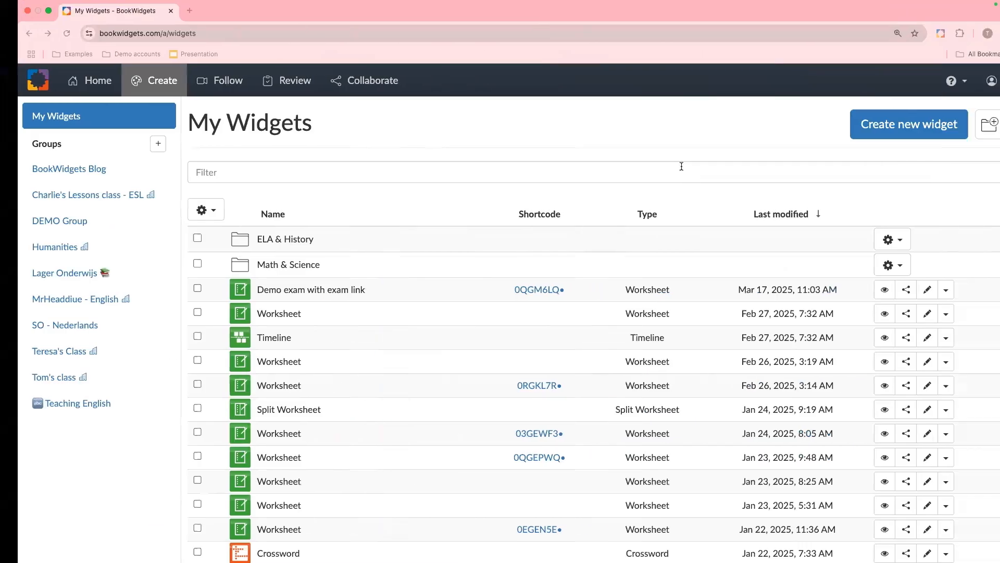
{"action": "key", "text": "ctrl+Left"}
{"action": "key", "text": "ctrl+Left"}
{"action": "key", "text": "ctrl+Left"}
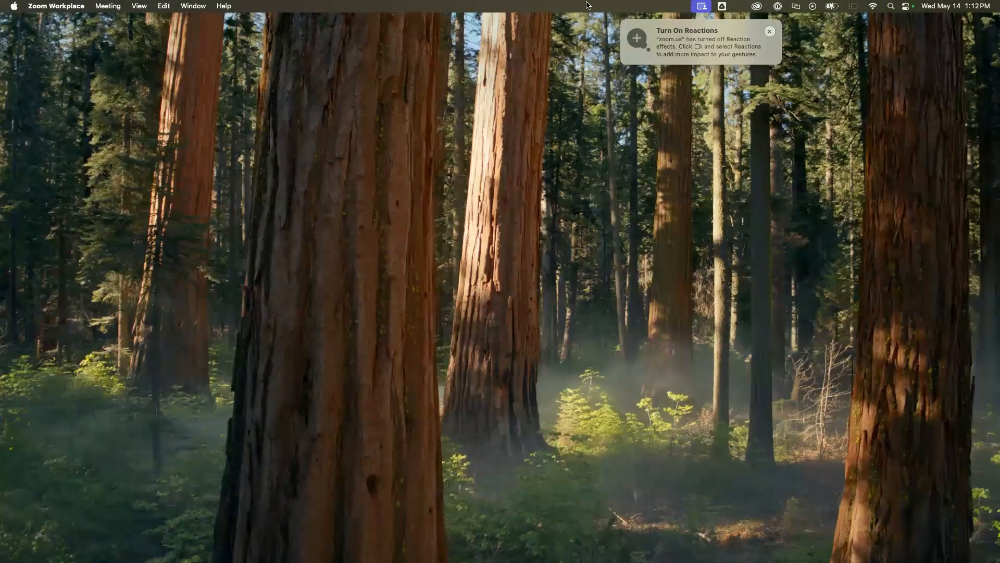
{"action": "left_click_drag", "start_coordinate": [589, 4], "coordinate": [433, 72]}
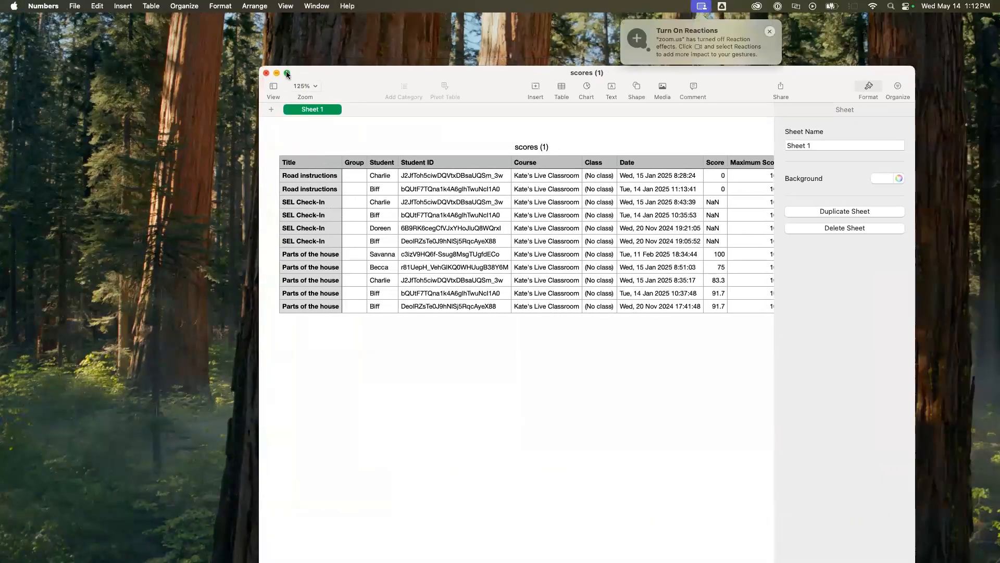
{"action": "left_click", "coordinate": [287, 73]}
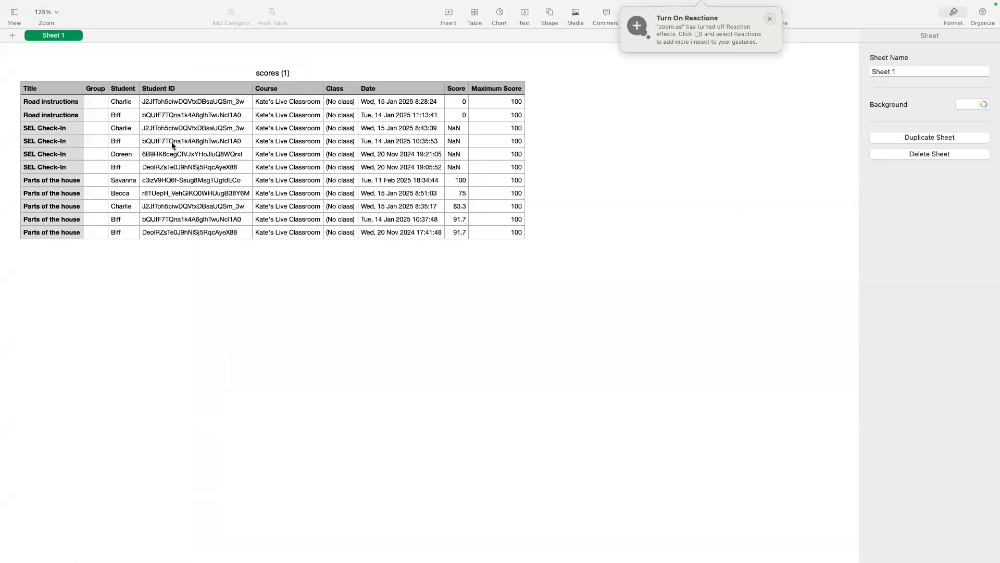
- Examine the exported score table, from the widget titles and students through to the dates, scores and maximum scores
{"action": "scroll", "coordinate": [171, 141], "scroll_direction": "up", "scroll_amount": 5}
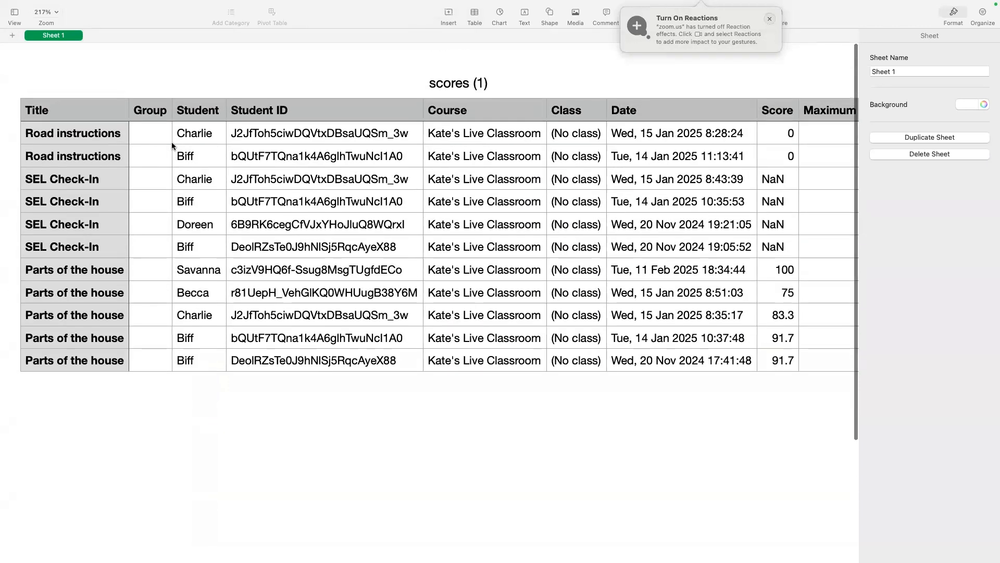
{"action": "scroll", "coordinate": [171, 142], "scroll_direction": "down", "scroll_amount": 1}
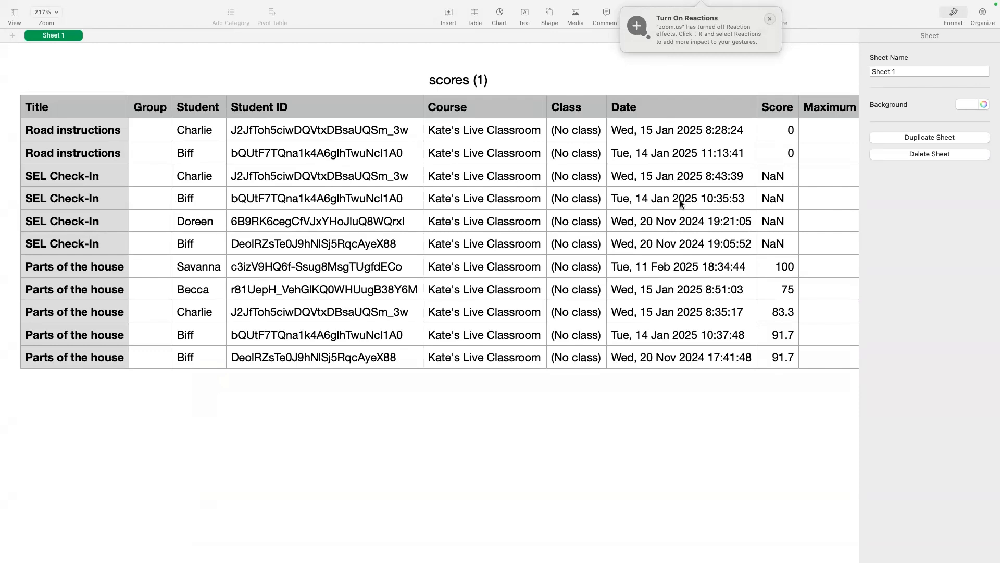
{"action": "scroll", "coordinate": [679, 200], "scroll_direction": "right", "scroll_amount": 4}
{"action": "scroll", "coordinate": [679, 200], "scroll_direction": "left", "scroll_amount": 4}
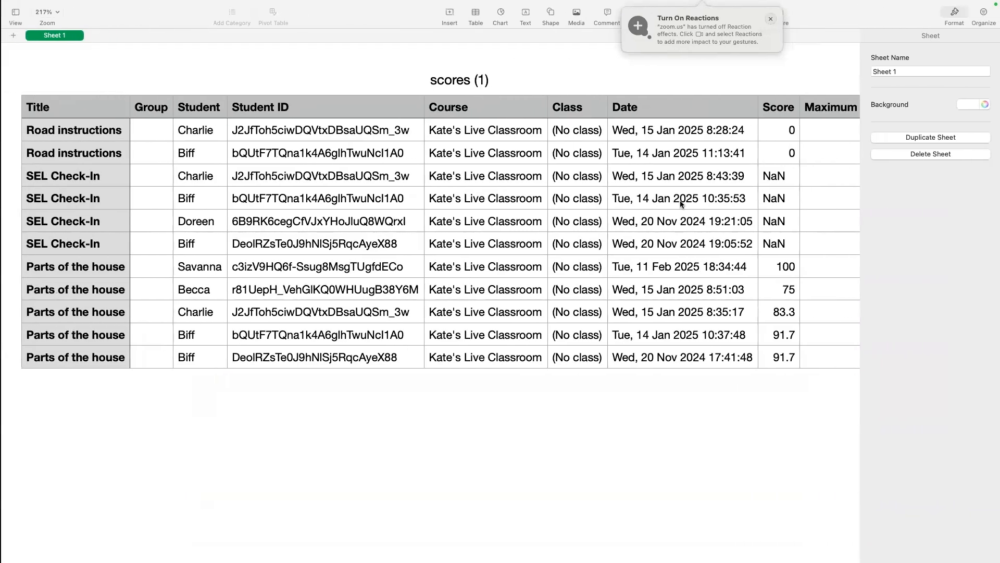
{"action": "scroll", "coordinate": [701, 207], "scroll_direction": "down", "scroll_amount": 5}
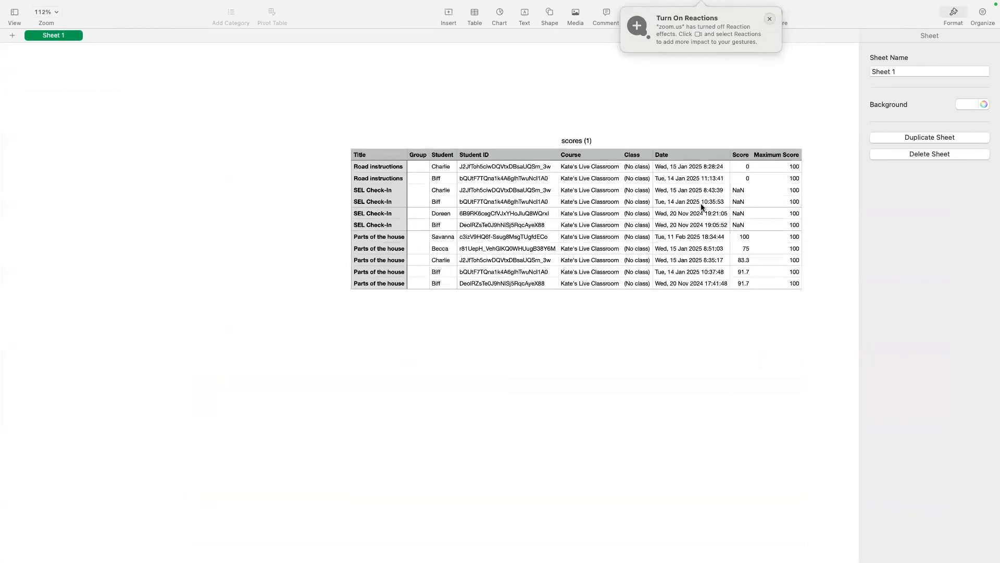
{"action": "scroll", "coordinate": [701, 207], "scroll_direction": "up", "scroll_amount": 3}
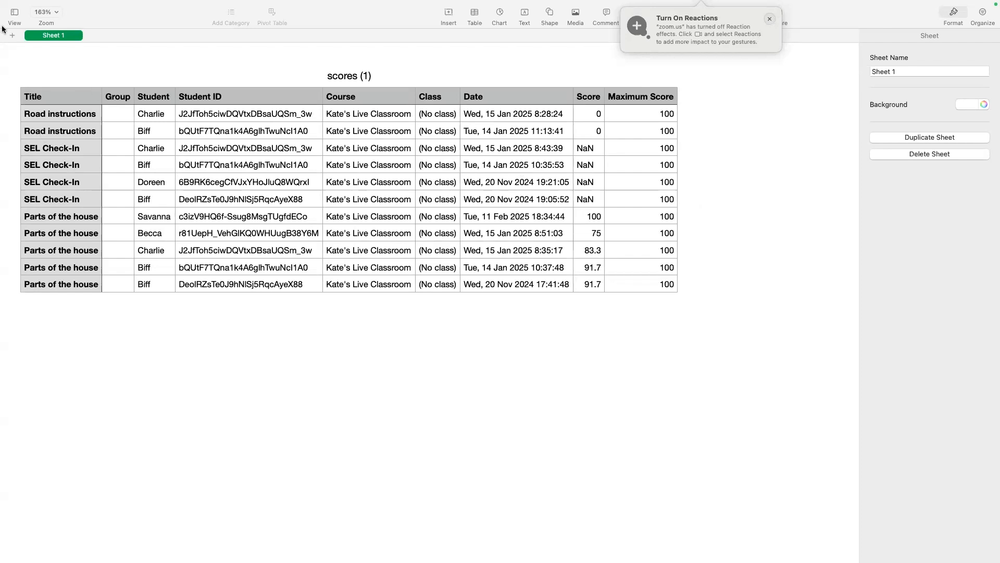
{"action": "mouse_move", "coordinate": [6, 6]}
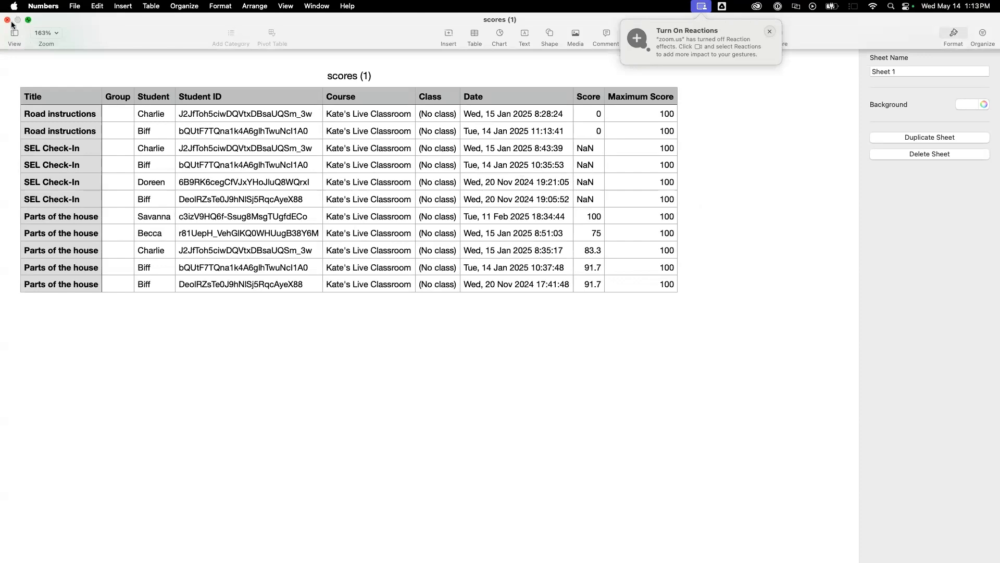
- Close the scores spreadsheet and advance the presentation to the slide about students who have to repeat their year
{"action": "left_click", "coordinate": [7, 21]}
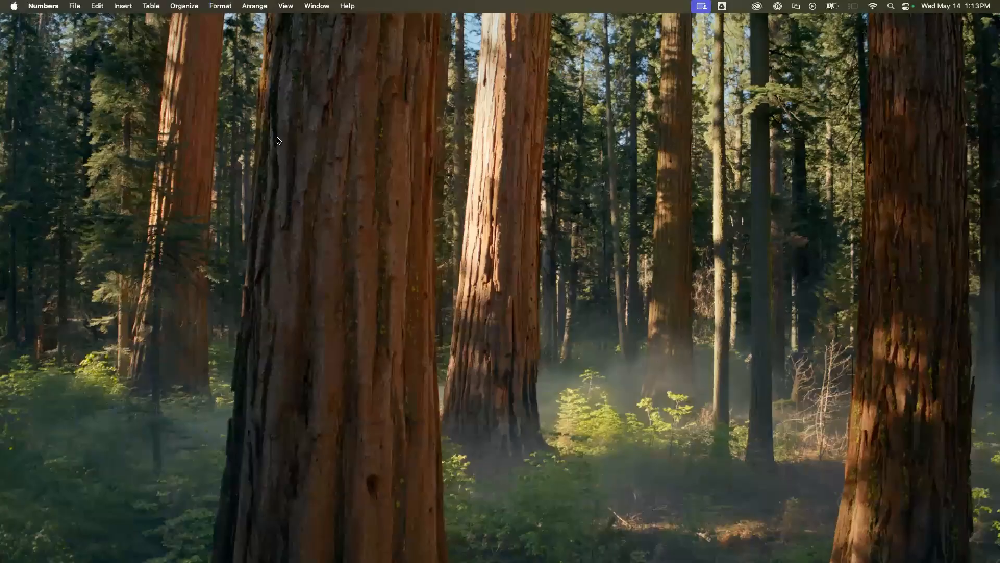
{"action": "key", "text": "ctrl+Right"}
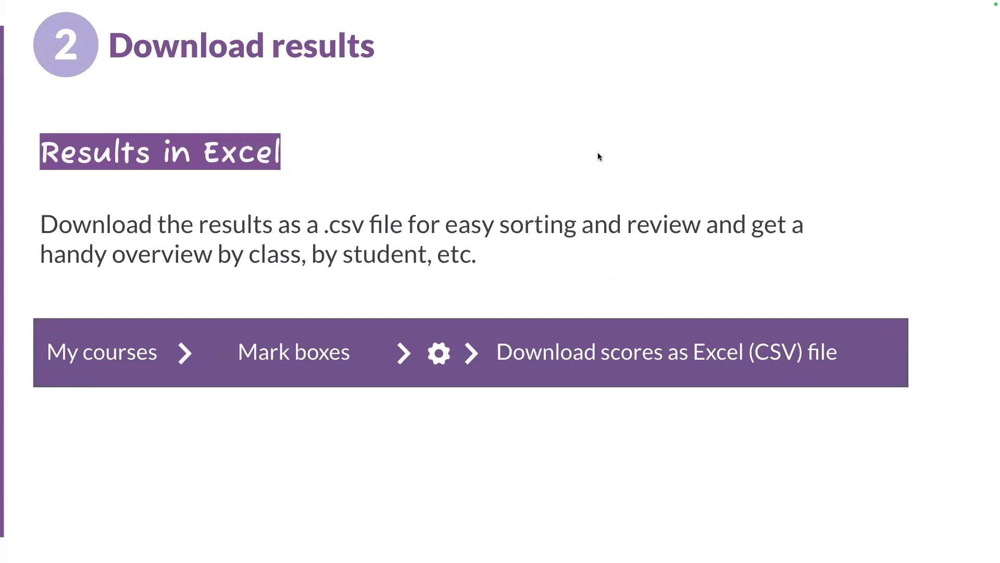
{"action": "key", "text": "Right"}
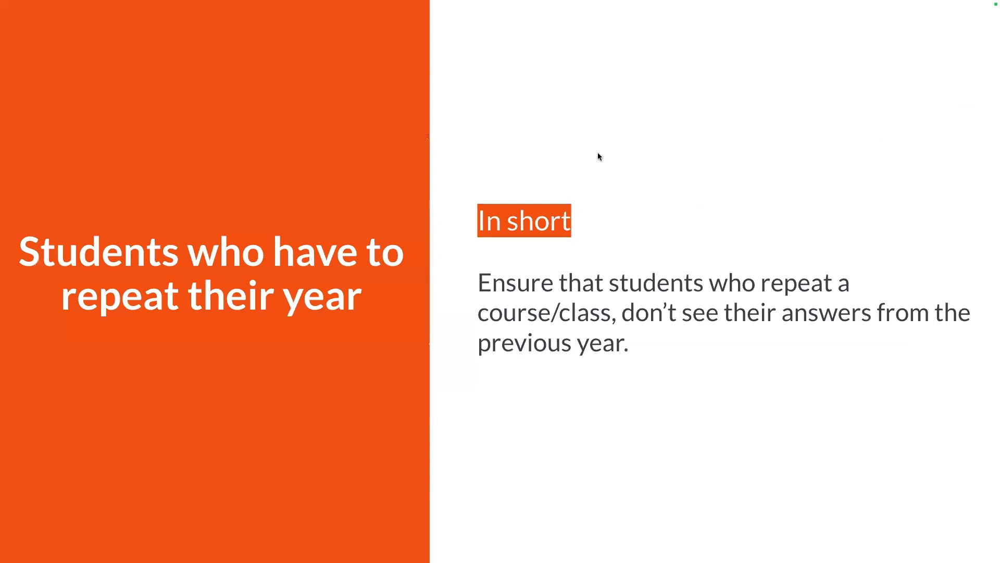
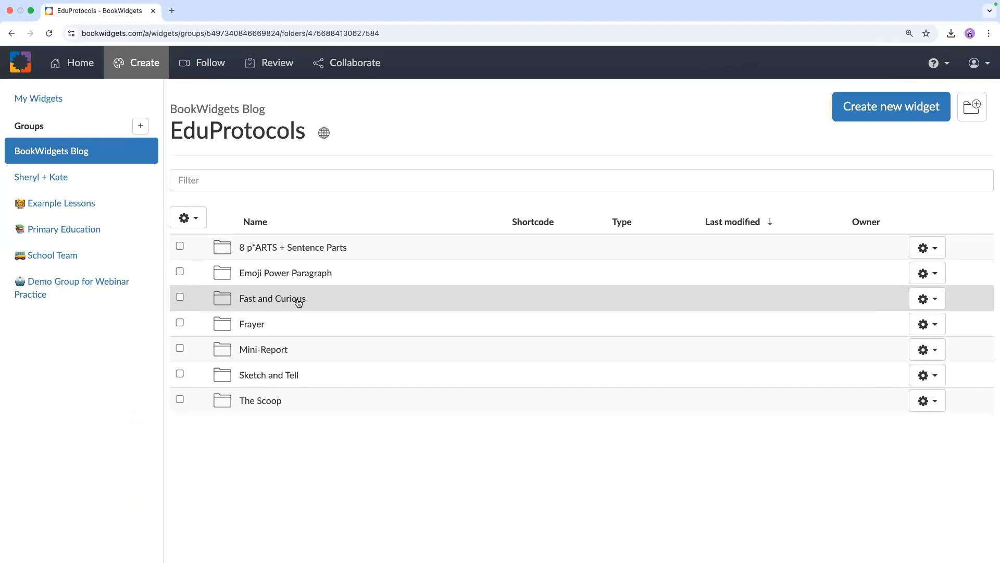
- Open Bees - Sketch and Tell from the Sketch and Tell folder and examine its sketch, paragraph and rubric sections in the student preview
{"action": "left_click", "coordinate": [324, 382]}
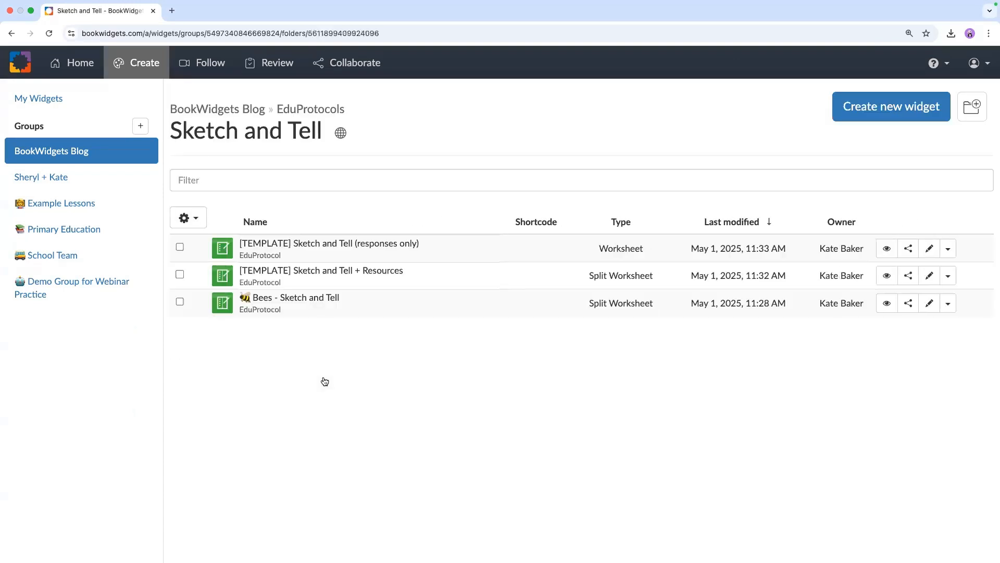
{"action": "left_click", "coordinate": [370, 307]}
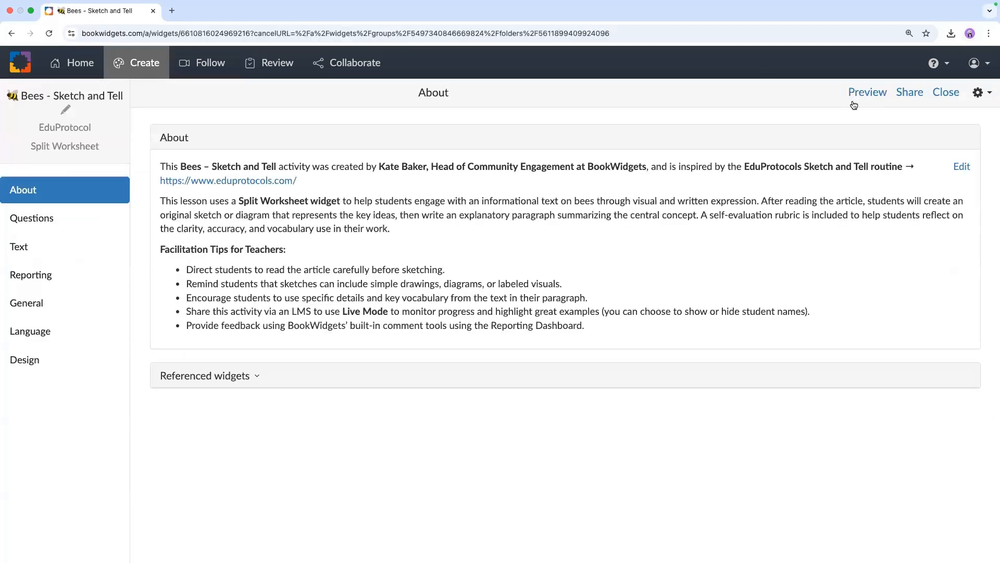
{"action": "left_click", "coordinate": [855, 94]}
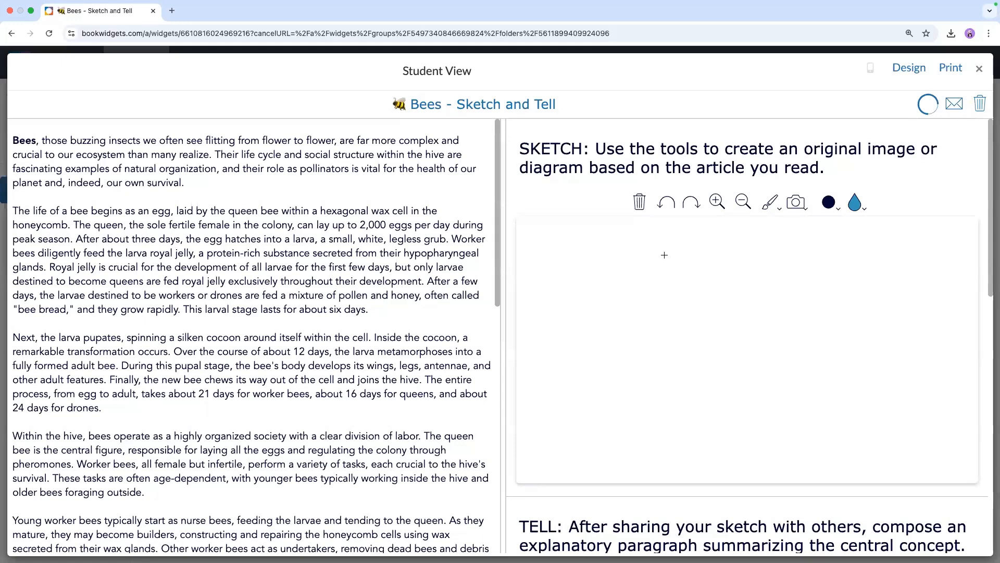
{"action": "scroll", "coordinate": [664, 254], "scroll_direction": "down", "scroll_amount": 8}
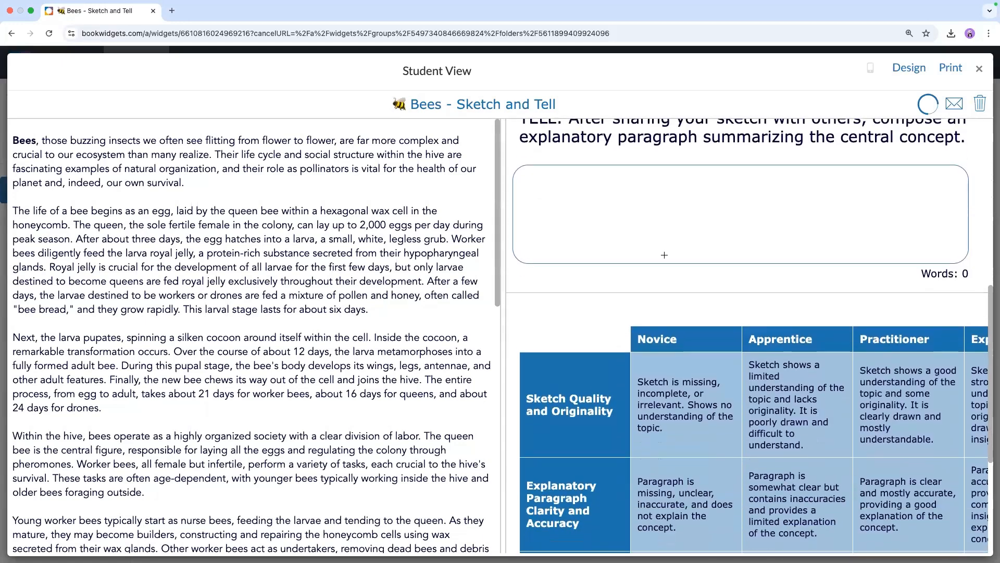
{"action": "scroll", "coordinate": [664, 254], "scroll_direction": "up", "scroll_amount": 2}
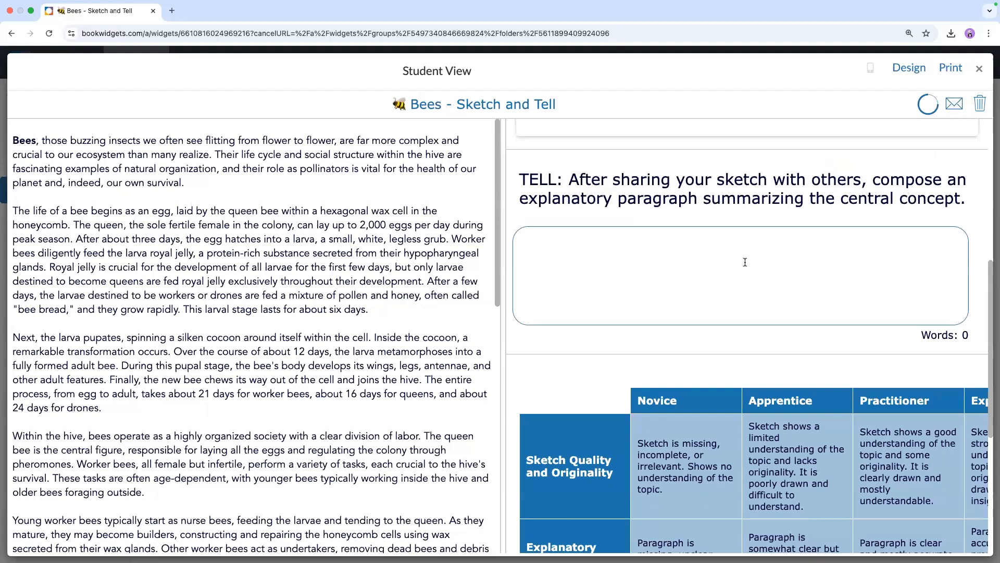
{"action": "scroll", "coordinate": [745, 262], "scroll_direction": "down", "scroll_amount": 7}
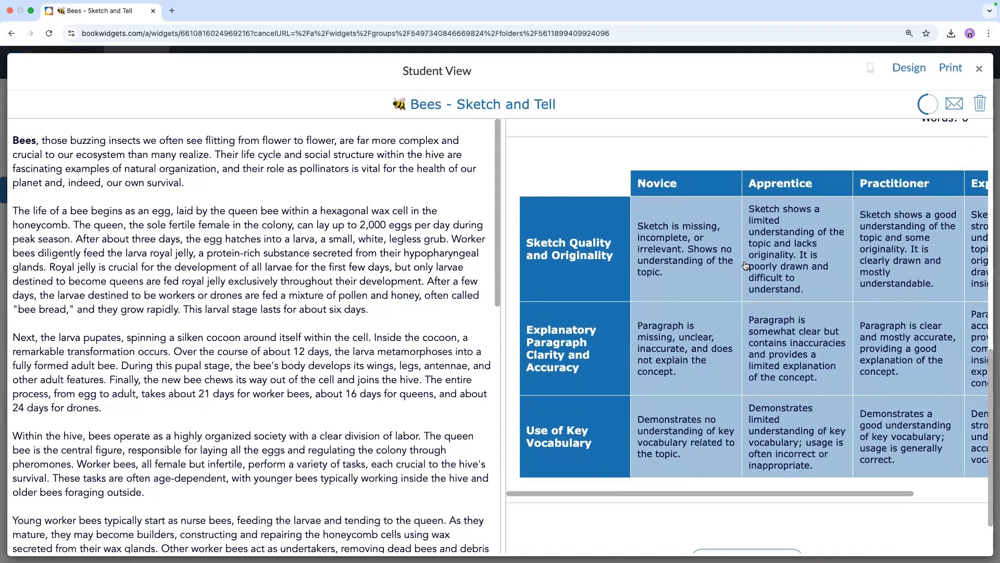
{"action": "scroll", "coordinate": [745, 266], "scroll_direction": "down", "scroll_amount": 2}
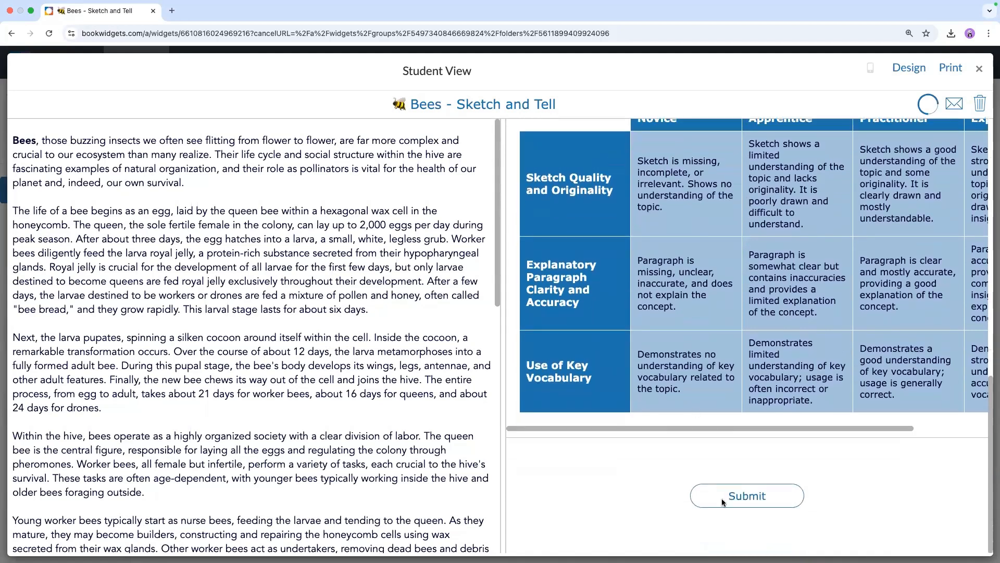
- Close the Bees - Sketch and Tell student preview and its editor to return to the Sketch and Tell folder
{"action": "scroll", "coordinate": [666, 415], "scroll_direction": "up", "scroll_amount": 12}
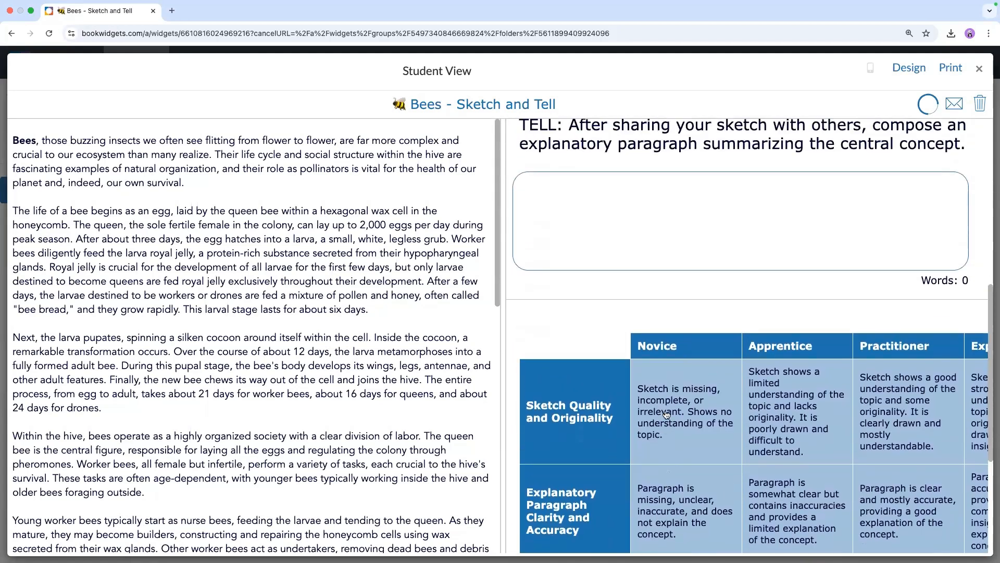
{"action": "scroll", "coordinate": [667, 415], "scroll_direction": "up", "scroll_amount": 6}
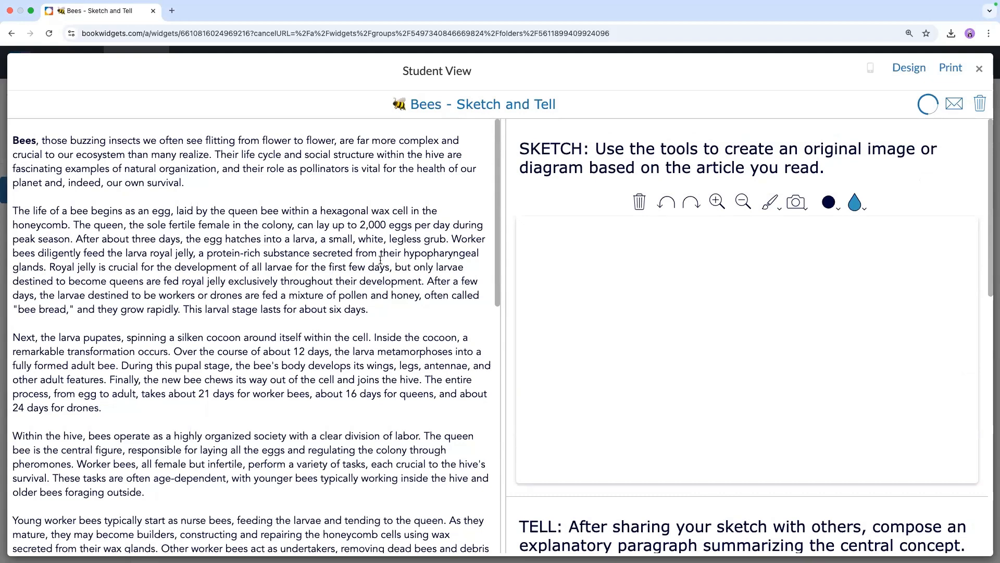
{"action": "left_click", "coordinate": [979, 69]}
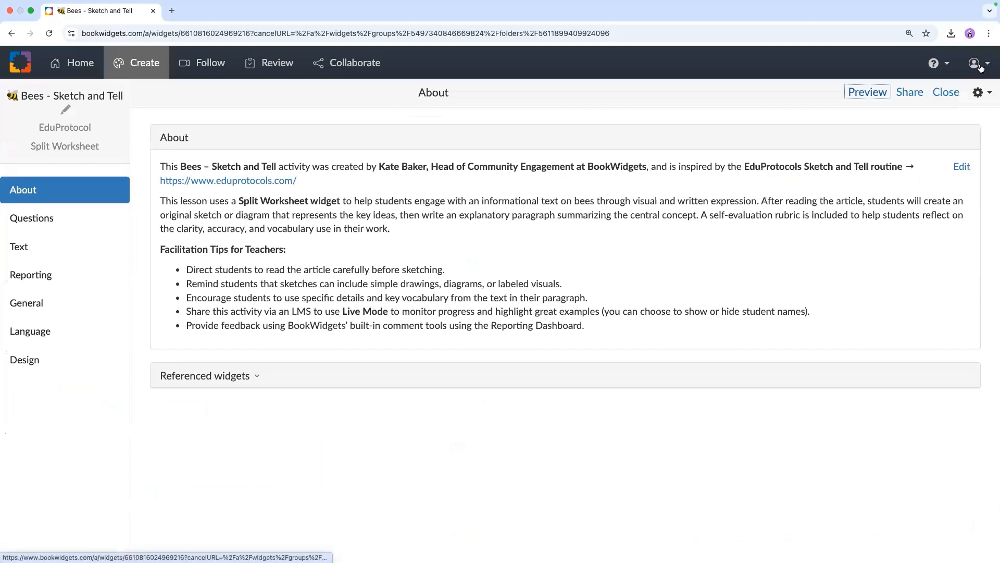
{"action": "left_click", "coordinate": [942, 93]}
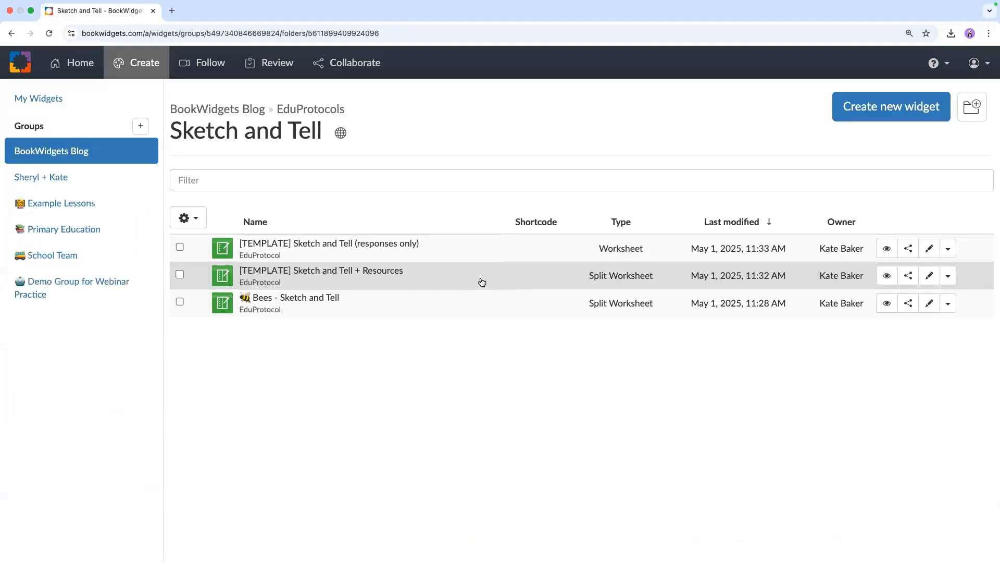
- Preview [TEMPLATE] Sketch and Tell + Resources and examine its resource area, sketch and paragraph questions and rubric, then close the preview
{"action": "left_click", "coordinate": [881, 277]}
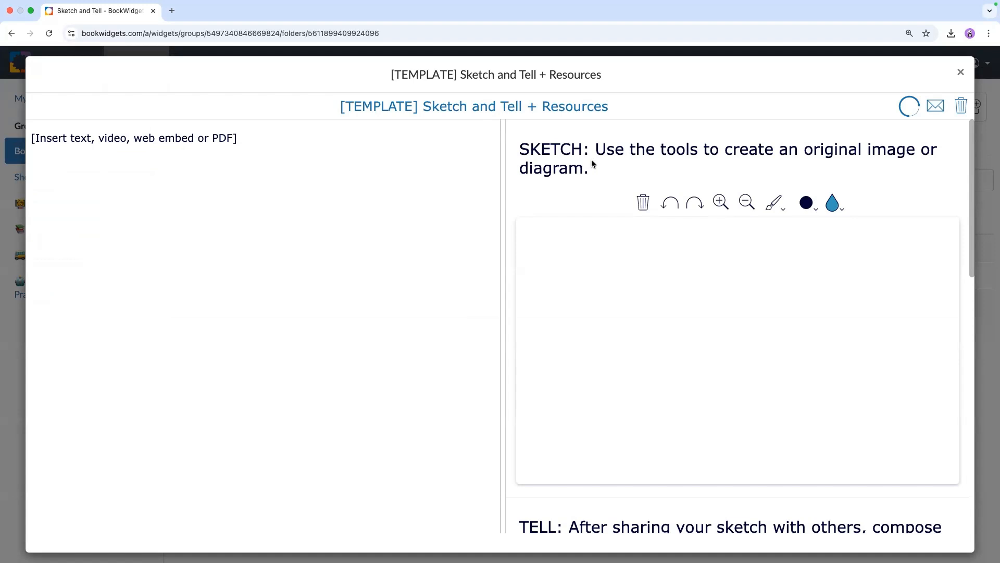
{"action": "scroll", "coordinate": [592, 160], "scroll_direction": "down", "scroll_amount": 1}
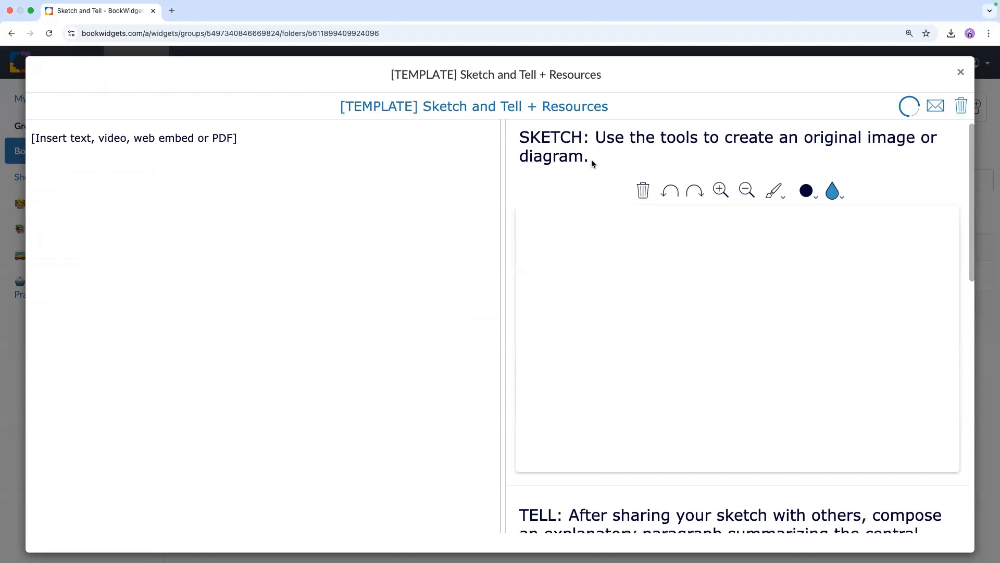
{"action": "scroll", "coordinate": [591, 159], "scroll_direction": "down", "scroll_amount": 5}
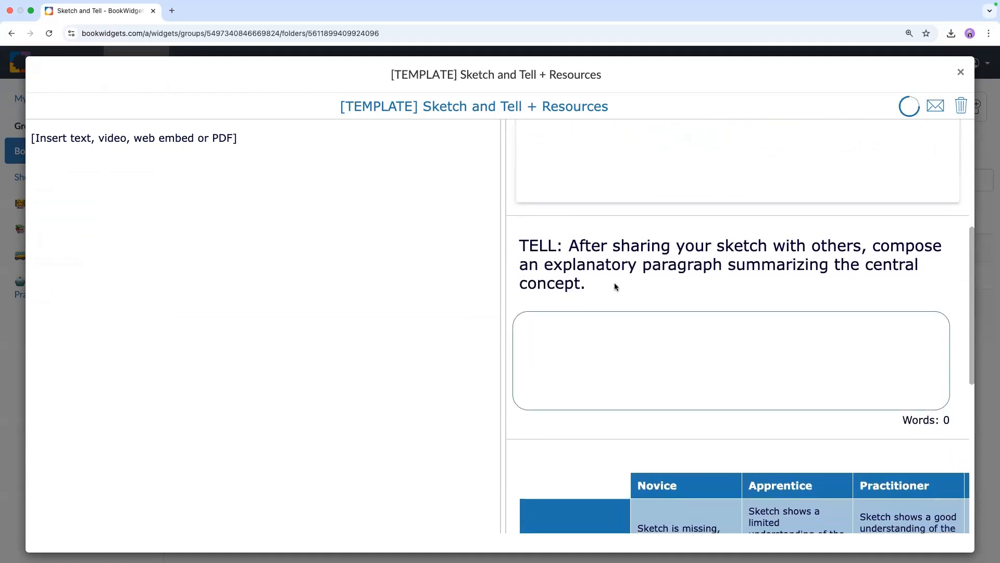
{"action": "scroll", "coordinate": [614, 282], "scroll_direction": "down", "scroll_amount": 5}
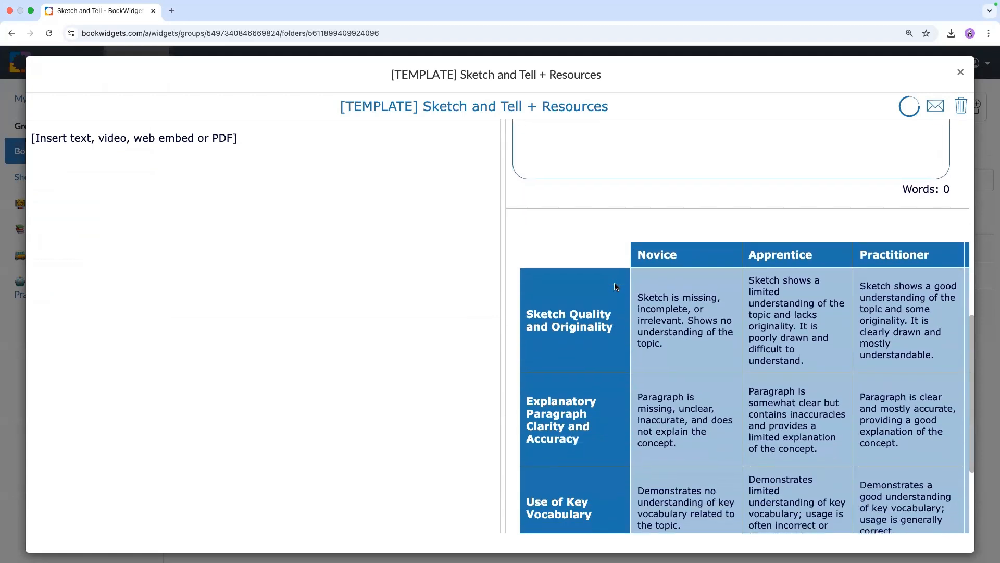
{"action": "scroll", "coordinate": [603, 322], "scroll_direction": "down", "scroll_amount": 2}
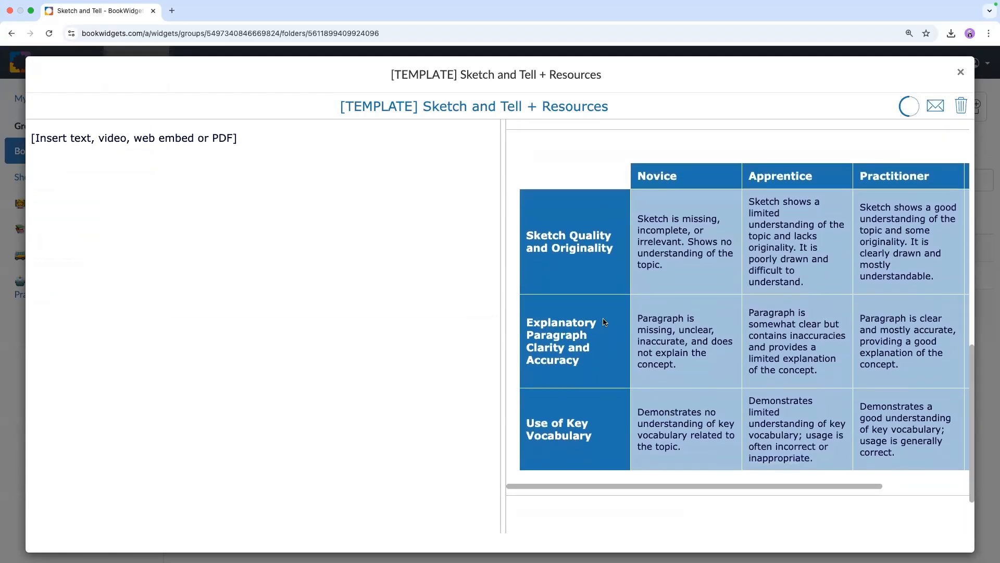
{"action": "scroll", "coordinate": [603, 321], "scroll_direction": "down", "scroll_amount": 1}
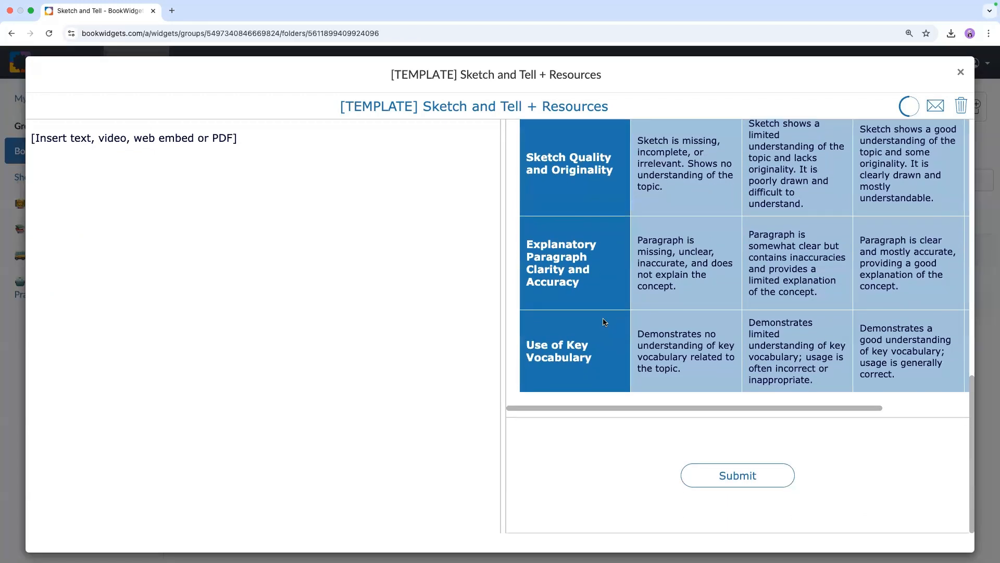
{"action": "scroll", "coordinate": [603, 321], "scroll_direction": "up", "scroll_amount": 15}
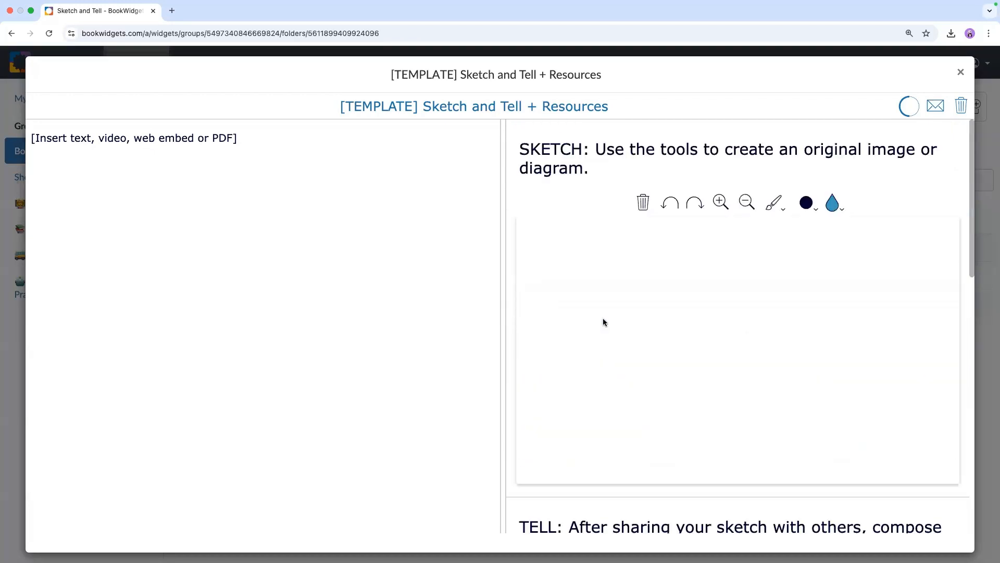
{"action": "left_click", "coordinate": [960, 74]}
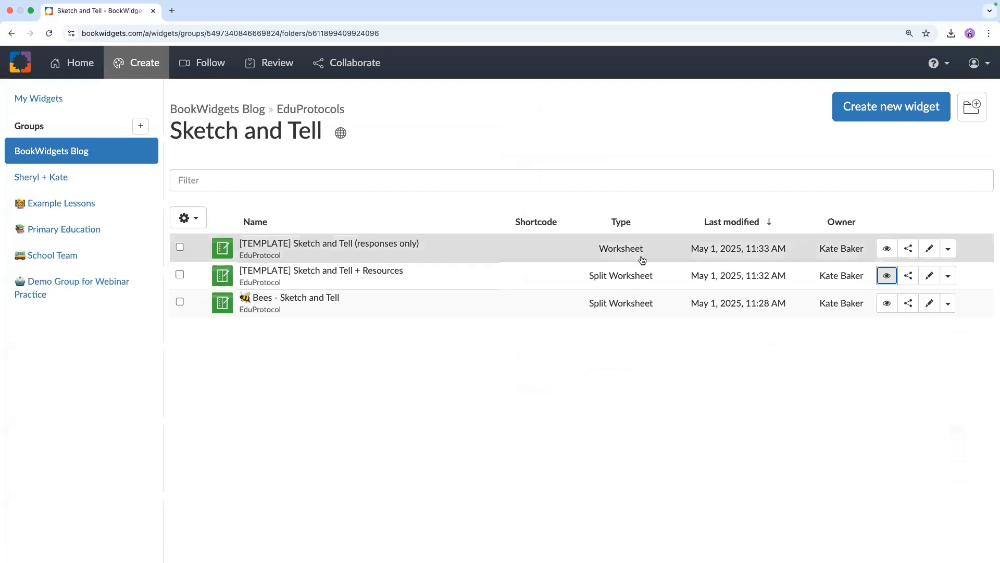
- Open [TEMPLATE] Sketch and Tell + Resources for editing and look through its question list, reporting options and general settings
{"action": "left_click", "coordinate": [626, 285]}
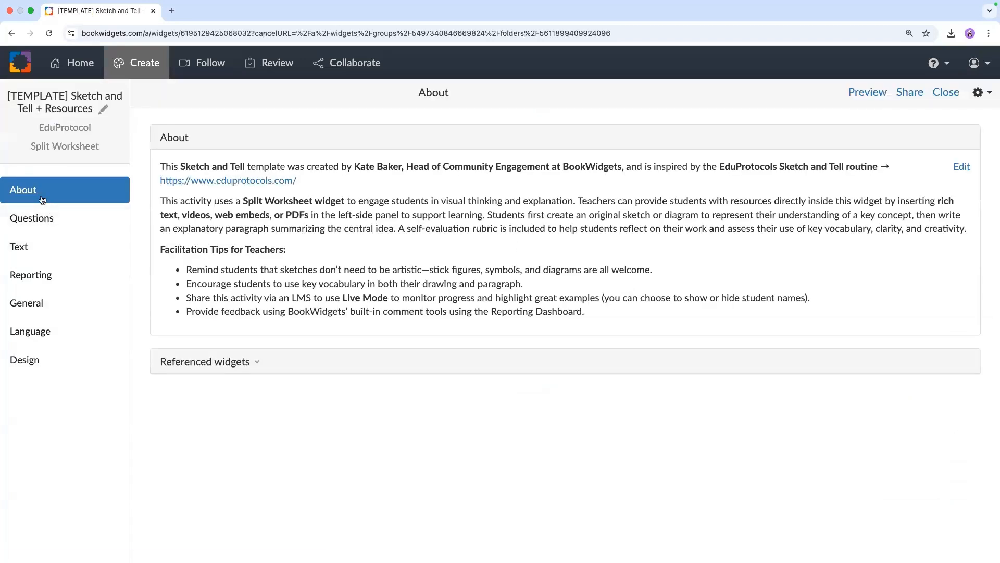
{"action": "left_click", "coordinate": [42, 215]}
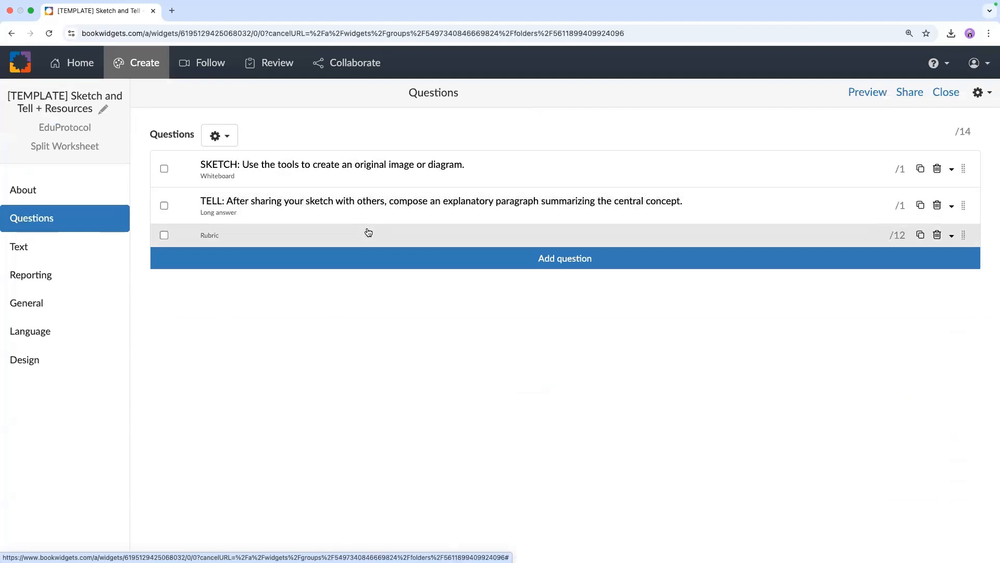
{"action": "left_click", "coordinate": [87, 286]}
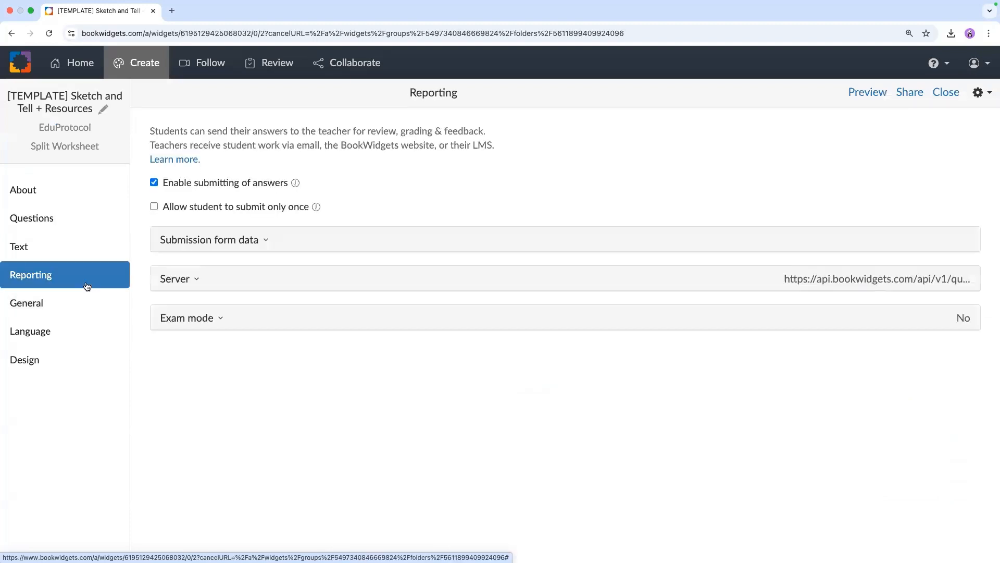
{"action": "left_click", "coordinate": [78, 298]}
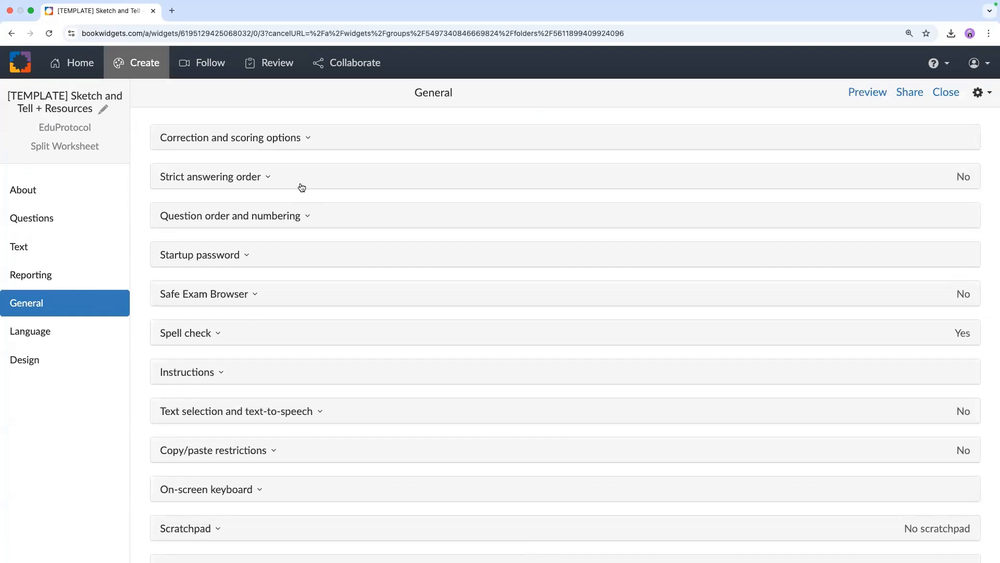
- Set the Sketch and Tell + Resources widget's design color to orange with the Dark Background template, and return to the folder
{"action": "left_click", "coordinate": [855, 95]}
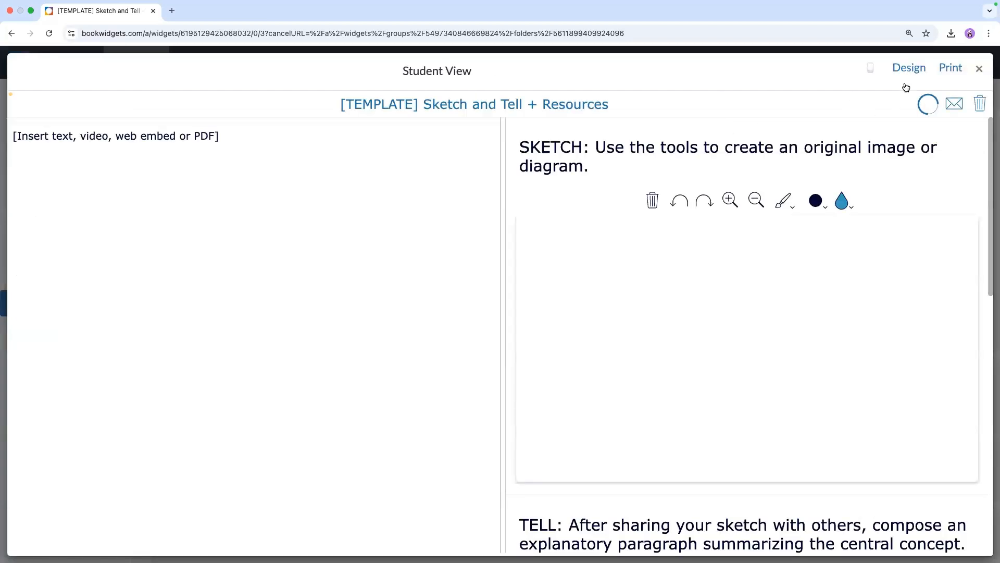
{"action": "left_click", "coordinate": [906, 68]}
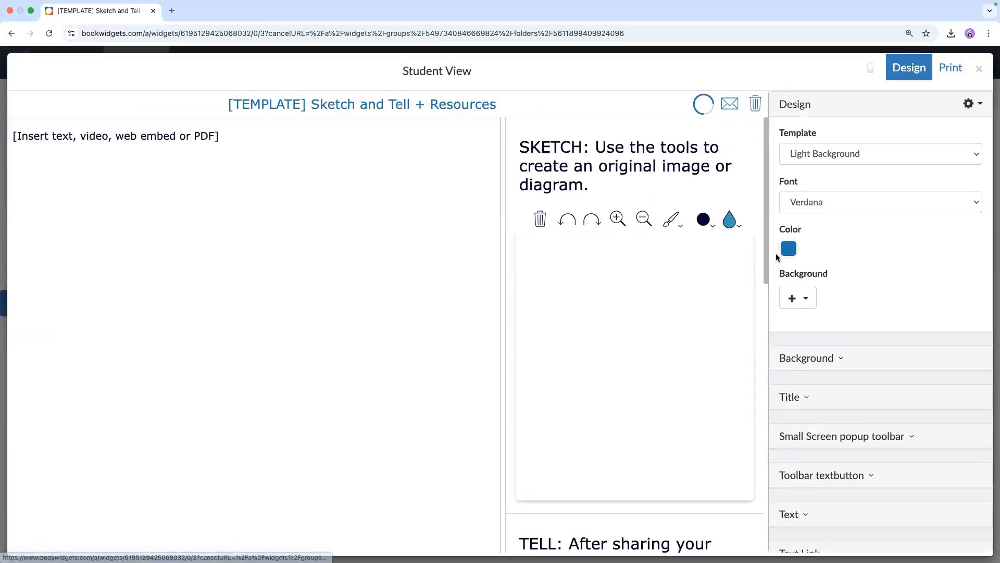
{"action": "left_click", "coordinate": [789, 251]}
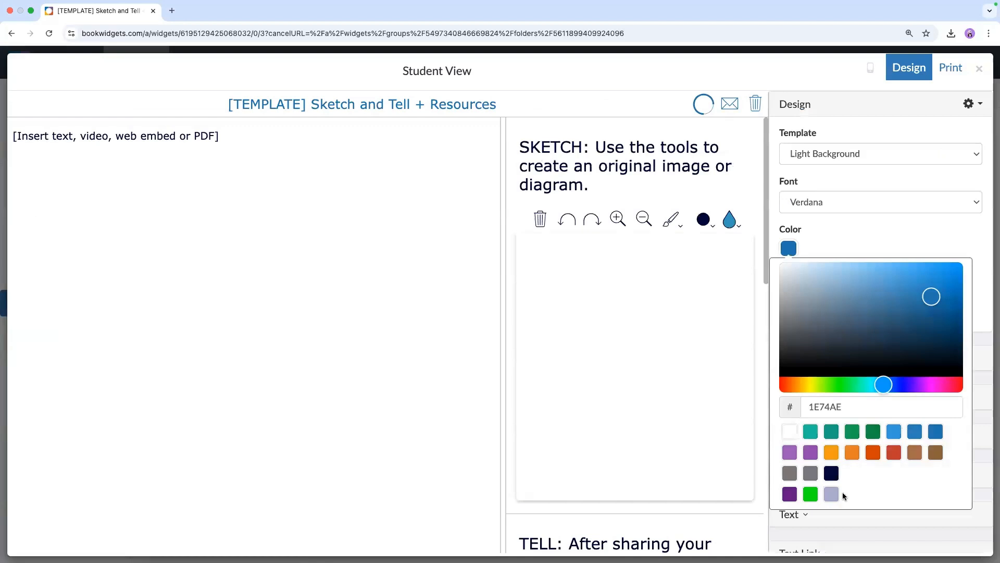
{"action": "left_click", "coordinate": [831, 452]}
{"action": "left_click", "coordinate": [884, 171]}
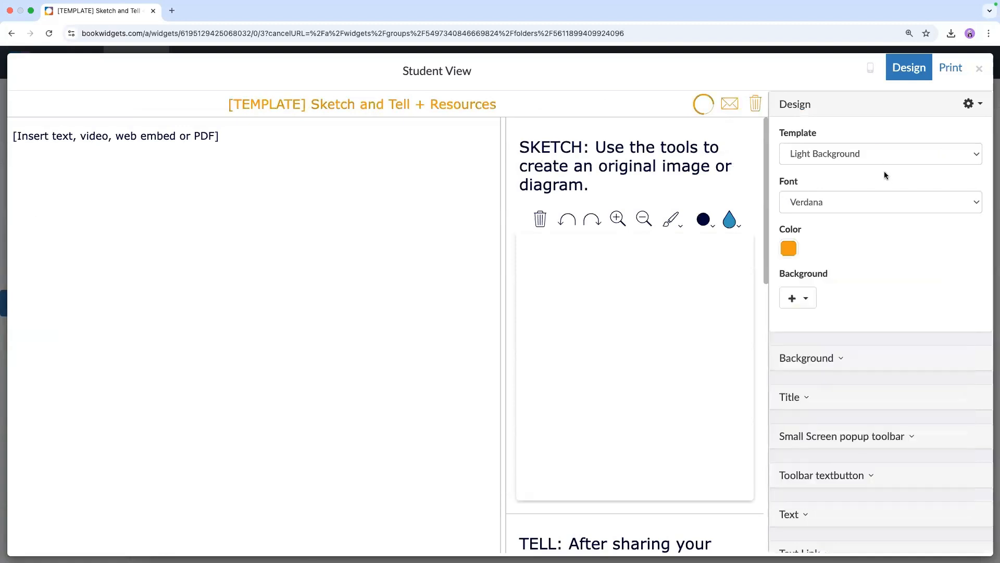
{"action": "left_click", "coordinate": [881, 156]}
{"action": "left_click", "coordinate": [876, 139]}
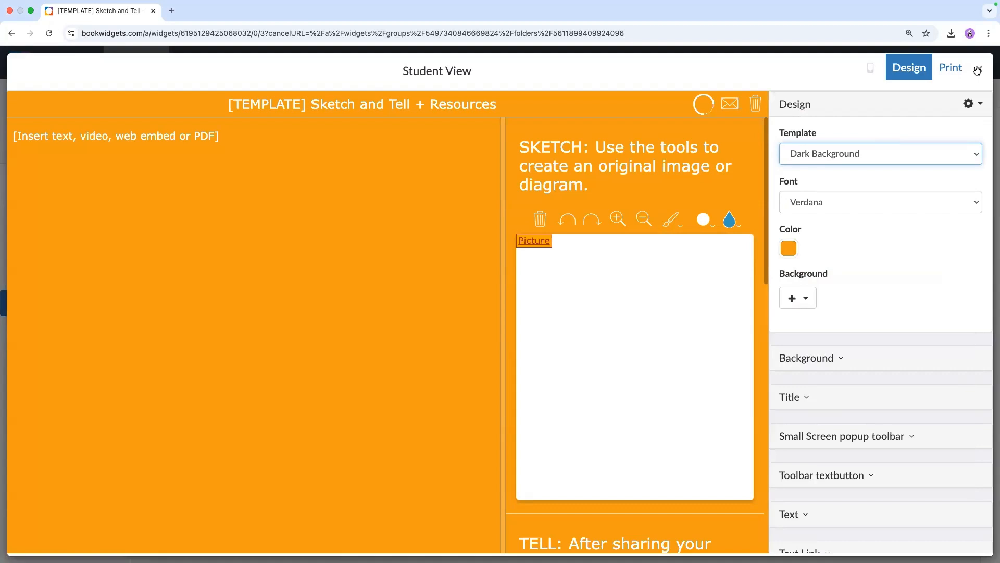
{"action": "left_click", "coordinate": [978, 71]}
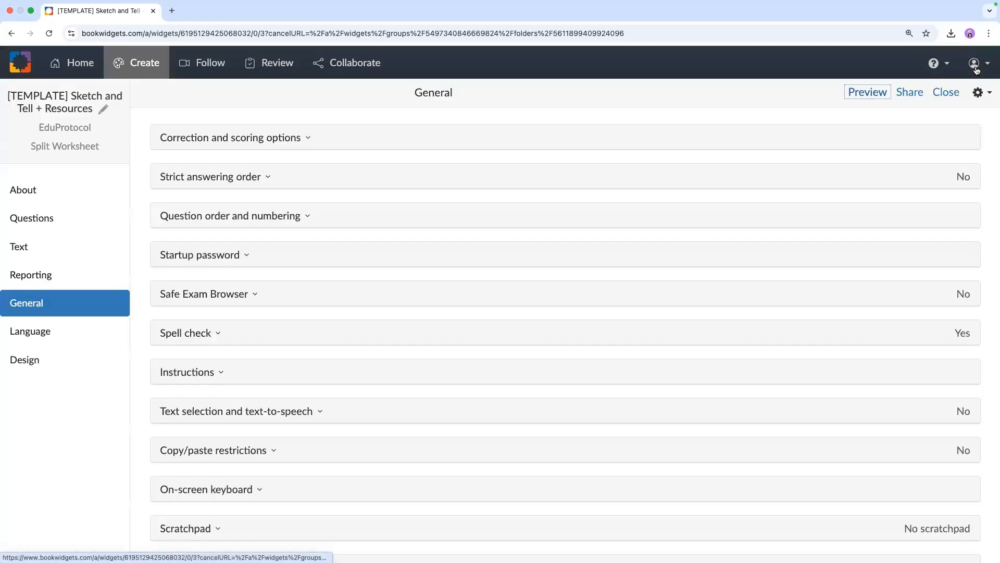
{"action": "left_click", "coordinate": [941, 93]}
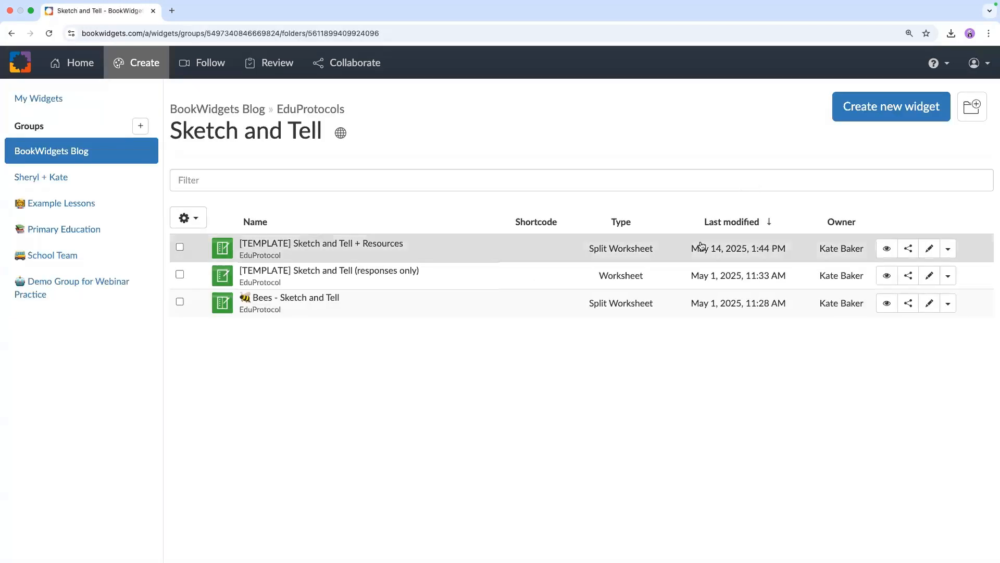
- Duplicate the recolored [TEMPLATE] Sketch and Tell + Resources widget into the same Sketch and Tell group folder
{"action": "left_click", "coordinate": [945, 255]}
{"action": "left_click", "coordinate": [899, 301]}
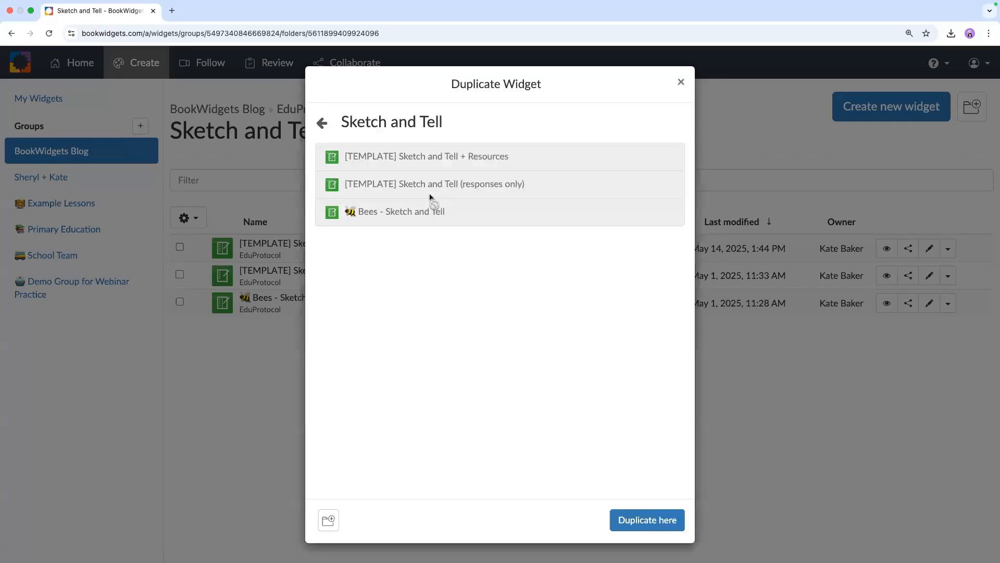
{"action": "left_click", "coordinate": [647, 520]}
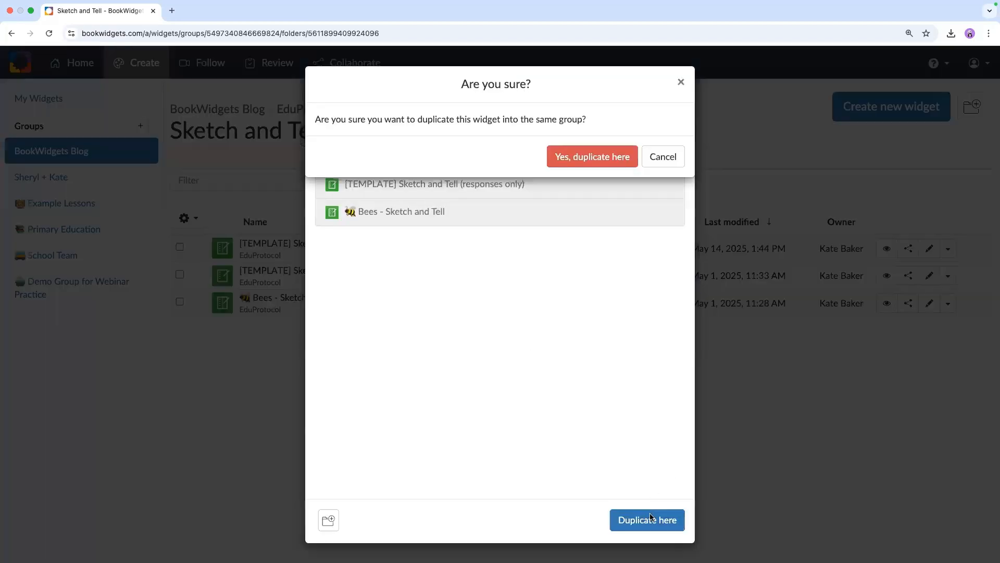
{"action": "left_click", "coordinate": [608, 158]}
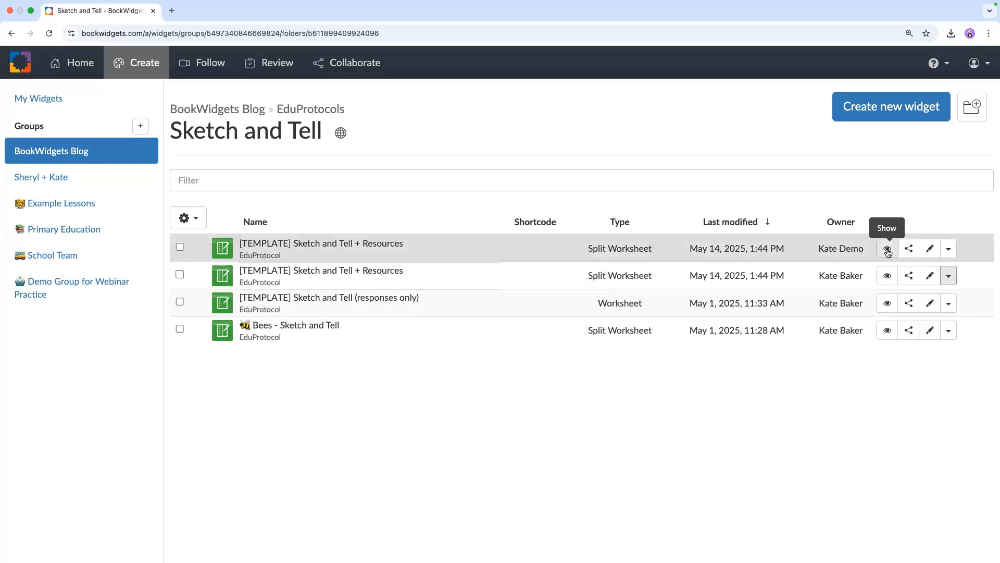
- Preview the new copy of Sketch and Tell + Resources, check its design down to the rubric, and close the preview
{"action": "left_click", "coordinate": [887, 249]}
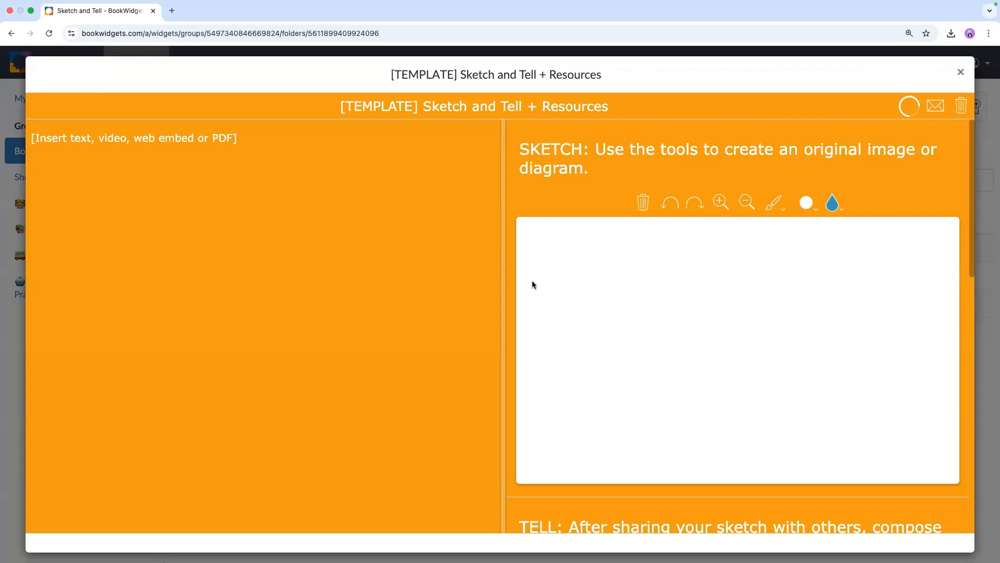
{"action": "scroll", "coordinate": [532, 284], "scroll_direction": "down", "scroll_amount": 10}
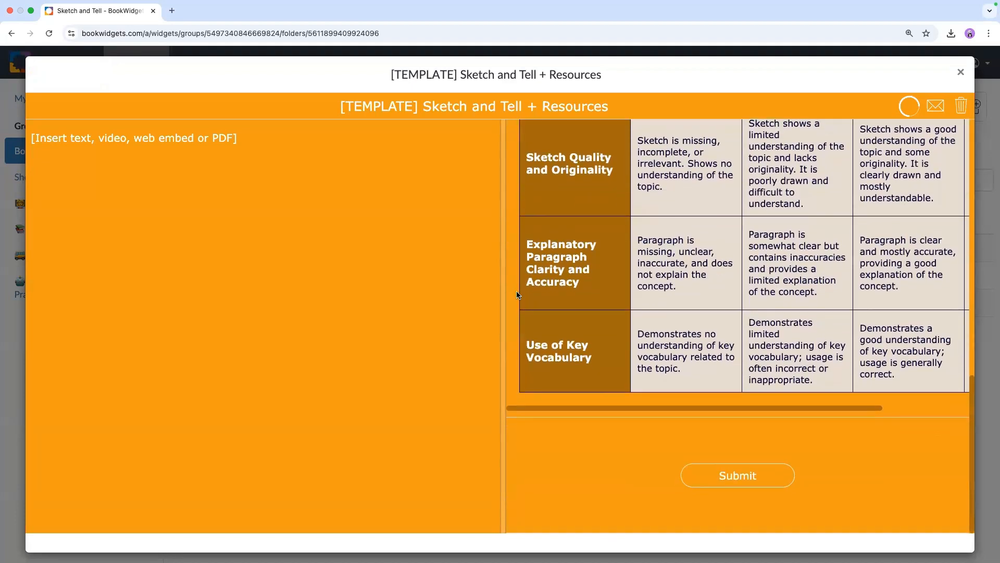
{"action": "scroll", "coordinate": [516, 292], "scroll_direction": "up", "scroll_amount": 12}
{"action": "left_click", "coordinate": [961, 72]}
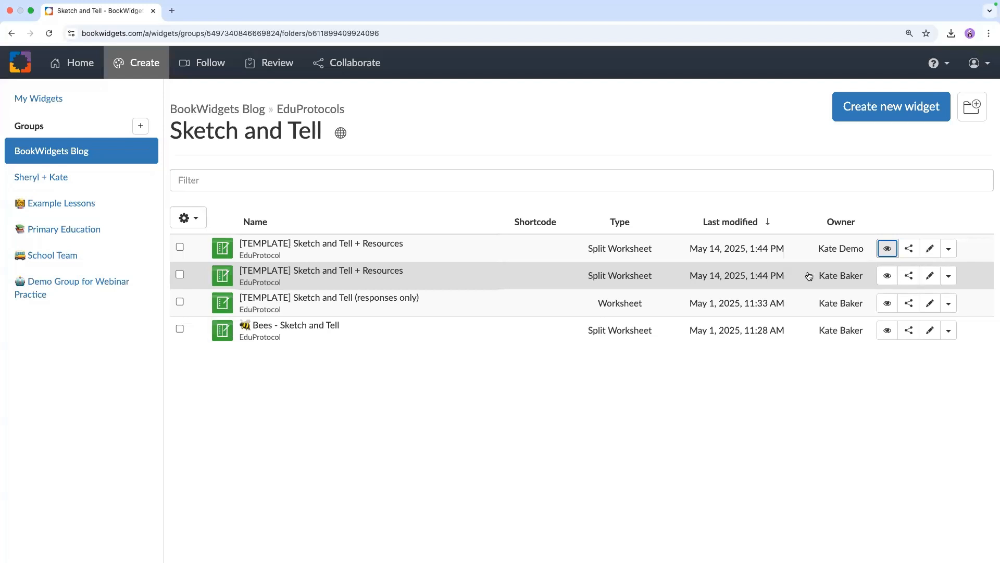
- Set the original Sketch and Tell + Resources widget's design color to blue 1e74ae and its template to Light Background
{"action": "left_click", "coordinate": [930, 276]}
{"action": "left_click", "coordinate": [881, 91]}
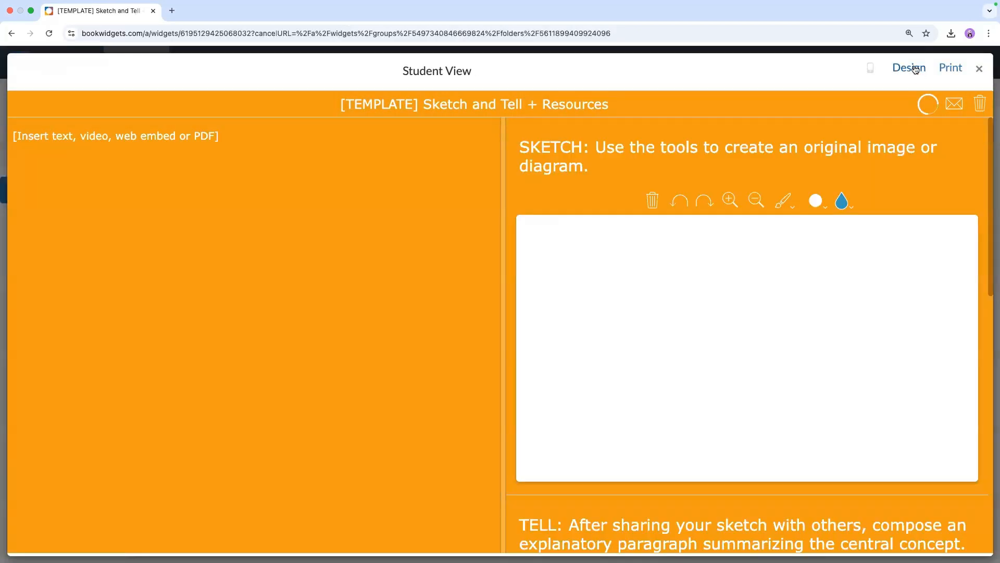
{"action": "left_click", "coordinate": [909, 67]}
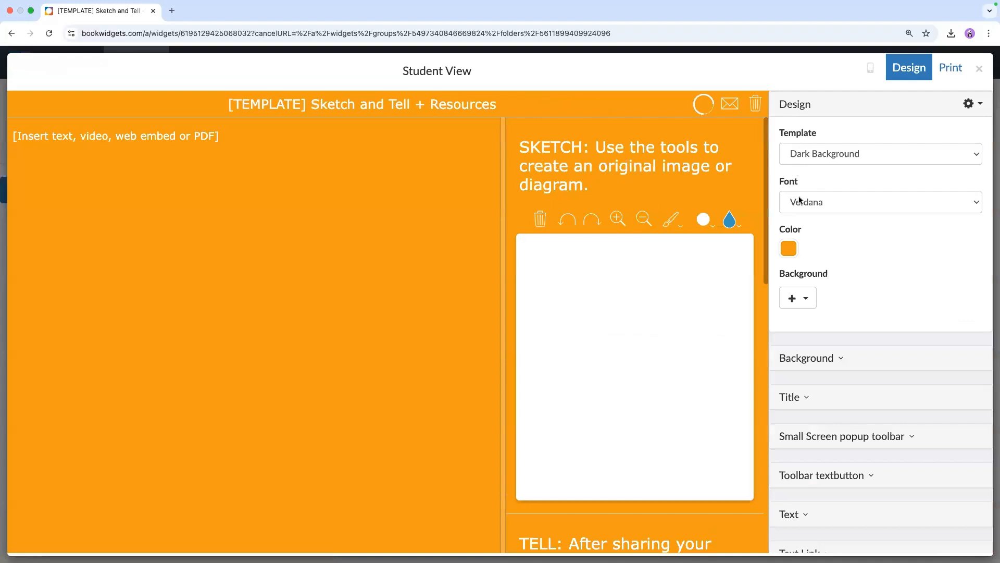
{"action": "left_click", "coordinate": [789, 249]}
{"action": "left_click", "coordinate": [936, 432]}
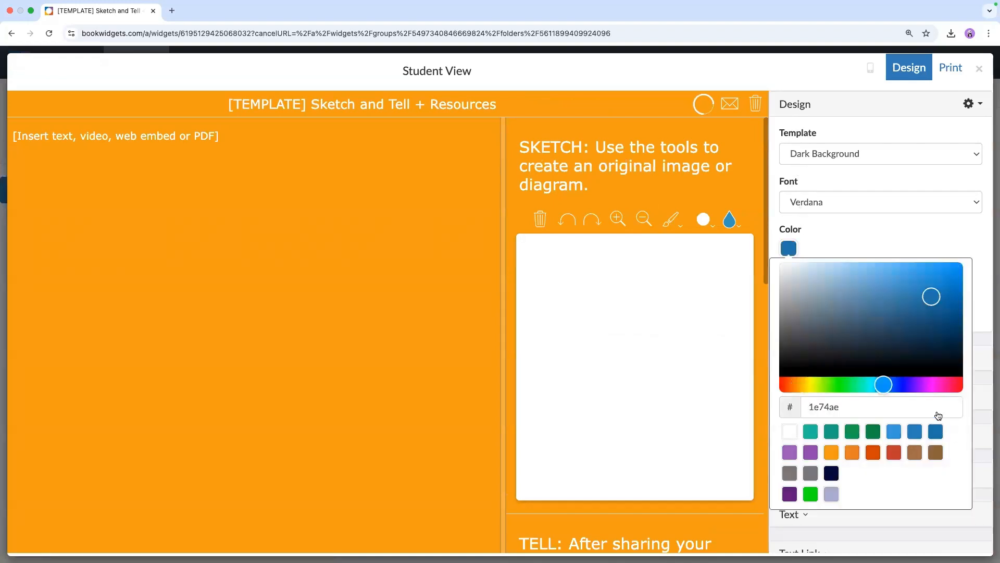
{"action": "left_click", "coordinate": [871, 233]}
{"action": "left_click", "coordinate": [869, 162]}
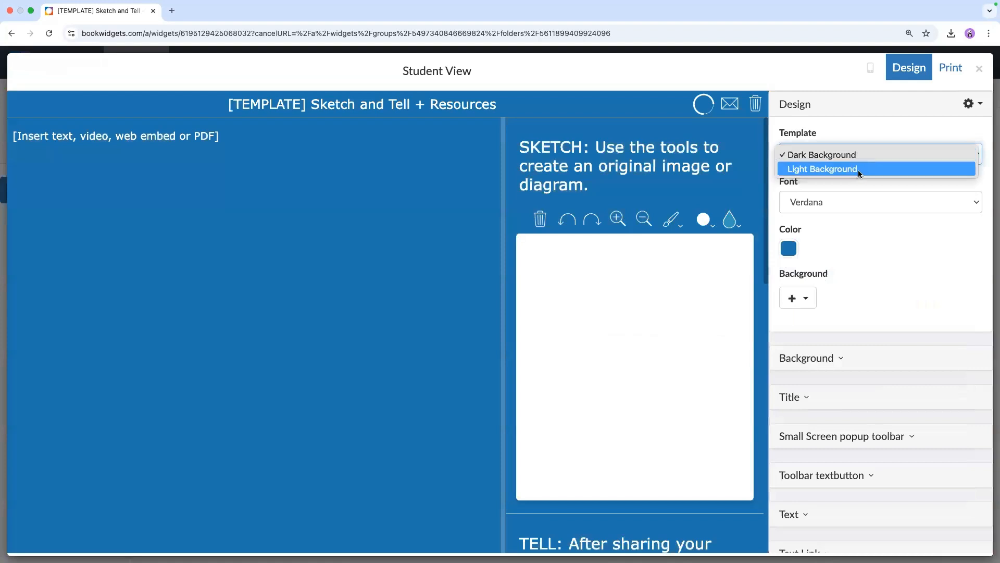
{"action": "left_click", "coordinate": [858, 170]}
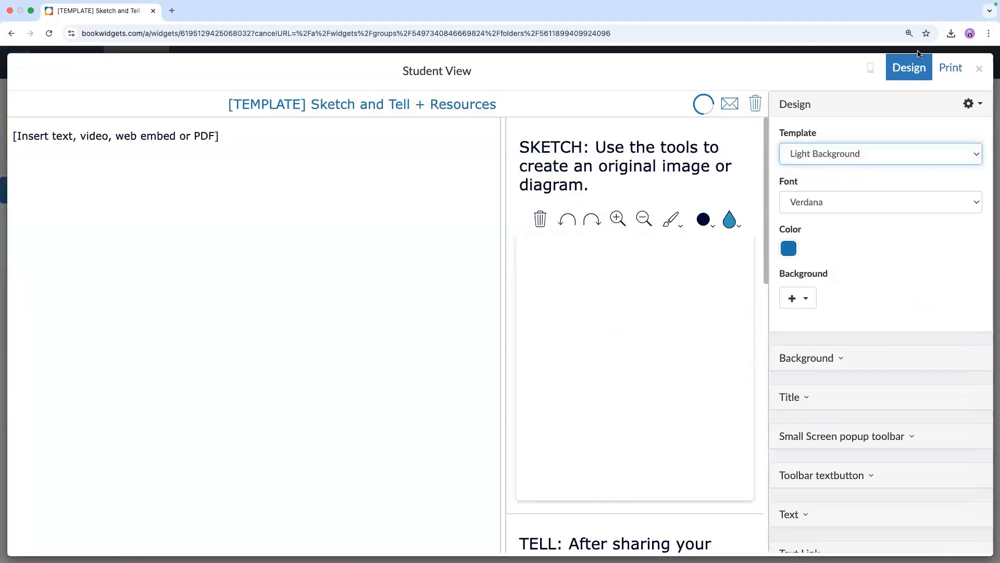
{"action": "left_click", "coordinate": [980, 69]}
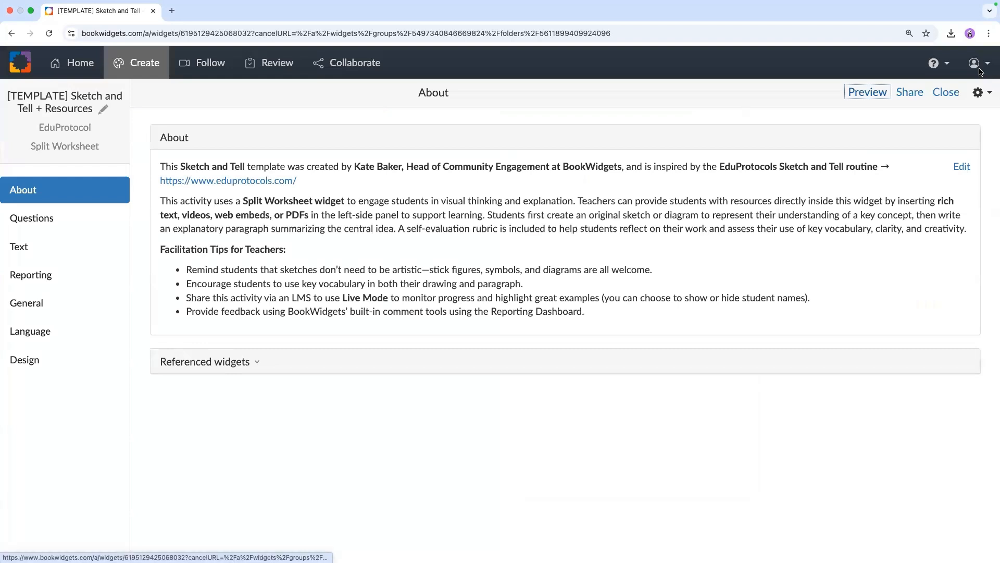
- Return to the Sketch and Tell folder, reopen the blue Sketch and Tell + Resources template, and check its student preview
{"action": "left_click", "coordinate": [946, 94]}
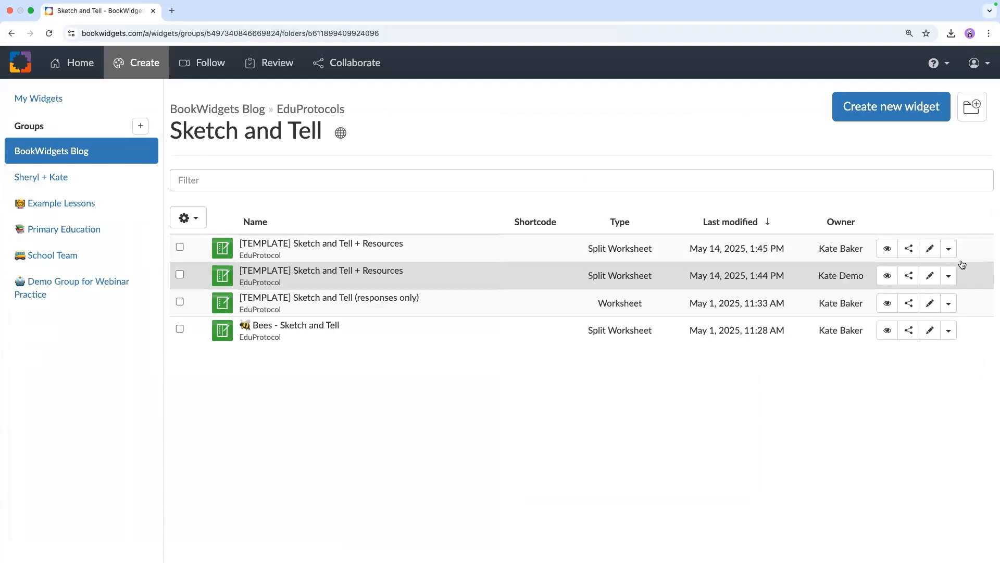
{"action": "left_click", "coordinate": [929, 248]}
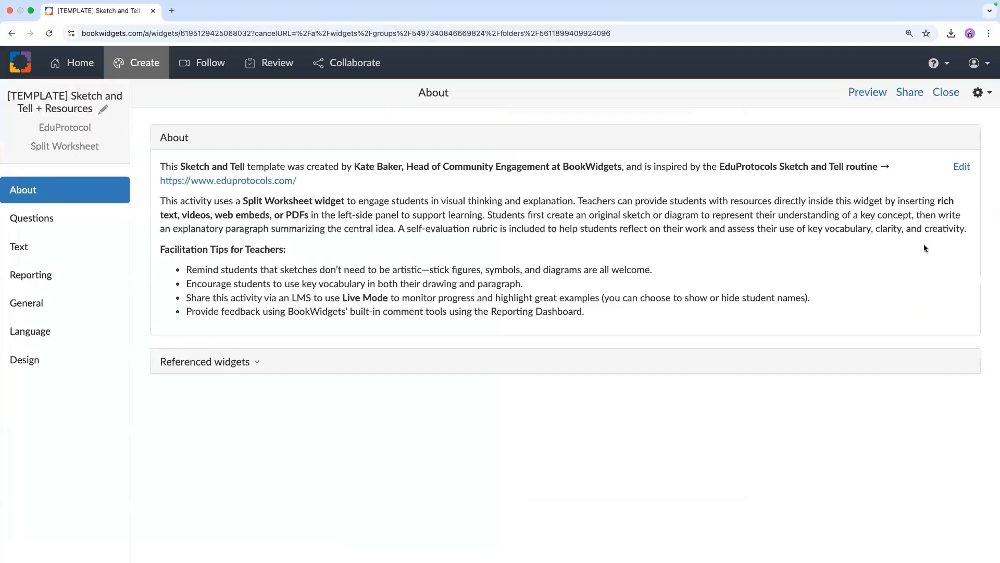
{"action": "left_click", "coordinate": [864, 94]}
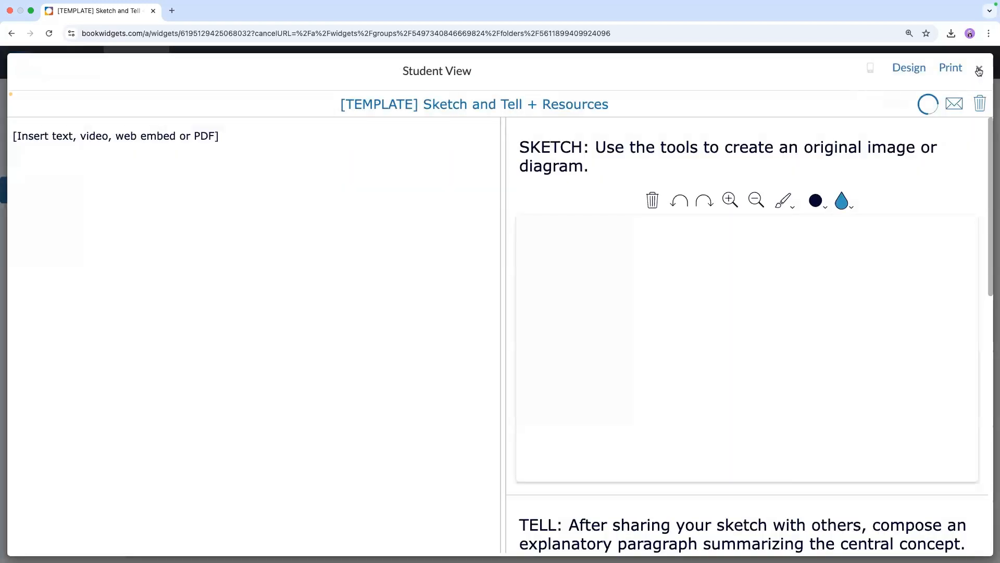
{"action": "left_click", "coordinate": [975, 66]}
- Add a blue circle emoji after [TEMPLATE] in the blue Sketch and Tell + Resources widget's title and return to the folder
{"action": "left_click", "coordinate": [104, 109]}
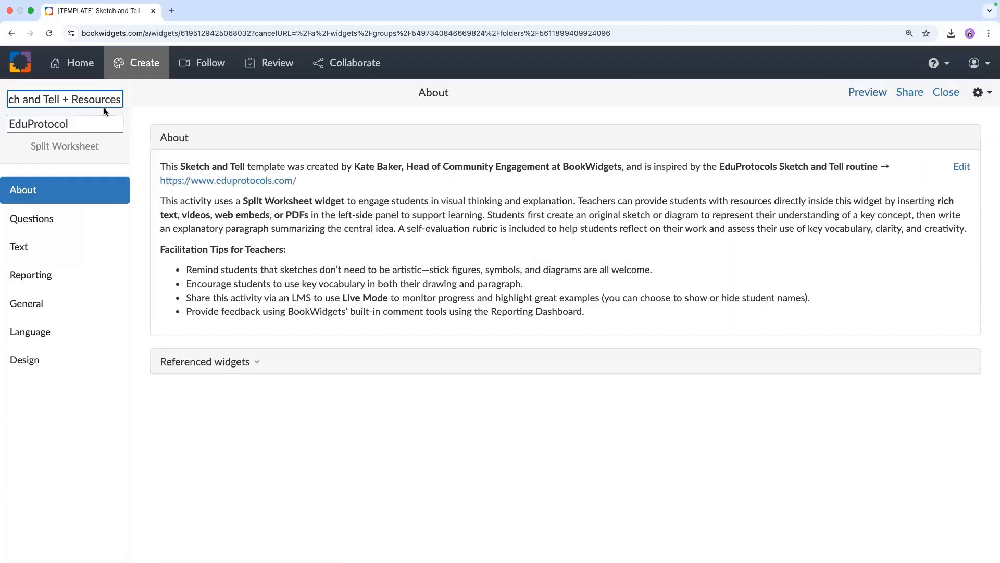
{"action": "scroll", "coordinate": [37, 95], "scroll_direction": "left", "scroll_amount": 3}
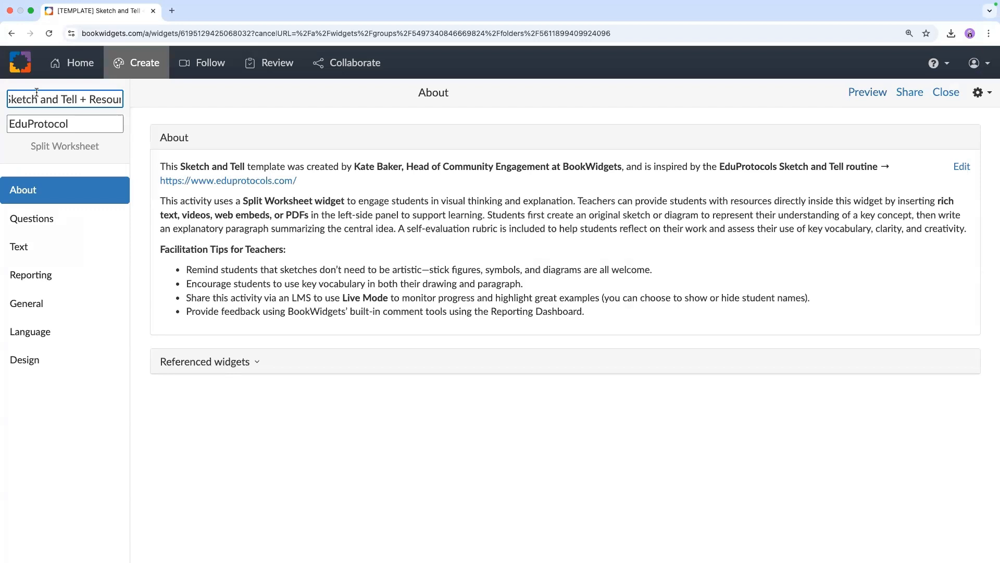
{"action": "right_click", "coordinate": [71, 99]}
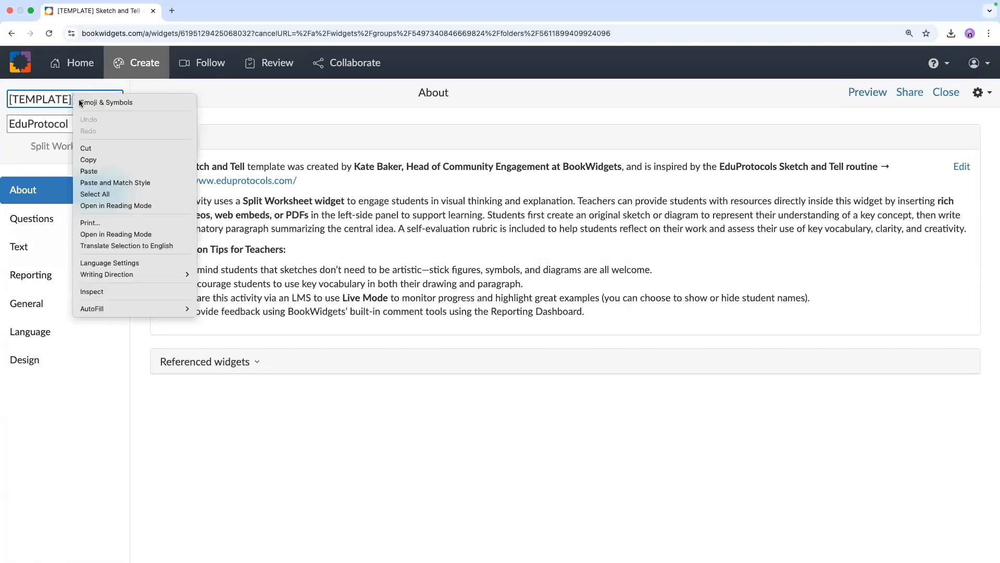
{"action": "left_click", "coordinate": [80, 102]}
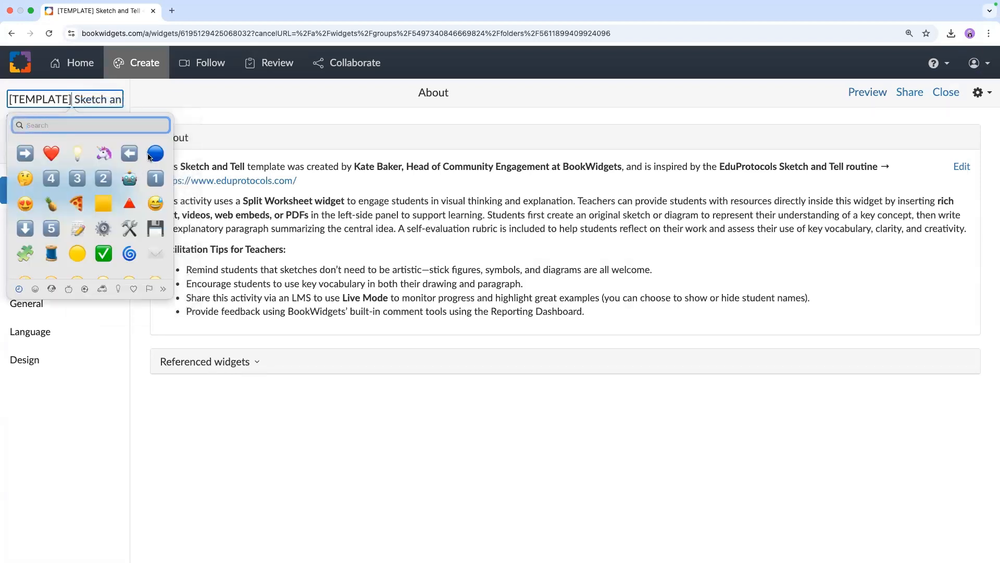
{"action": "left_click", "coordinate": [148, 155]}
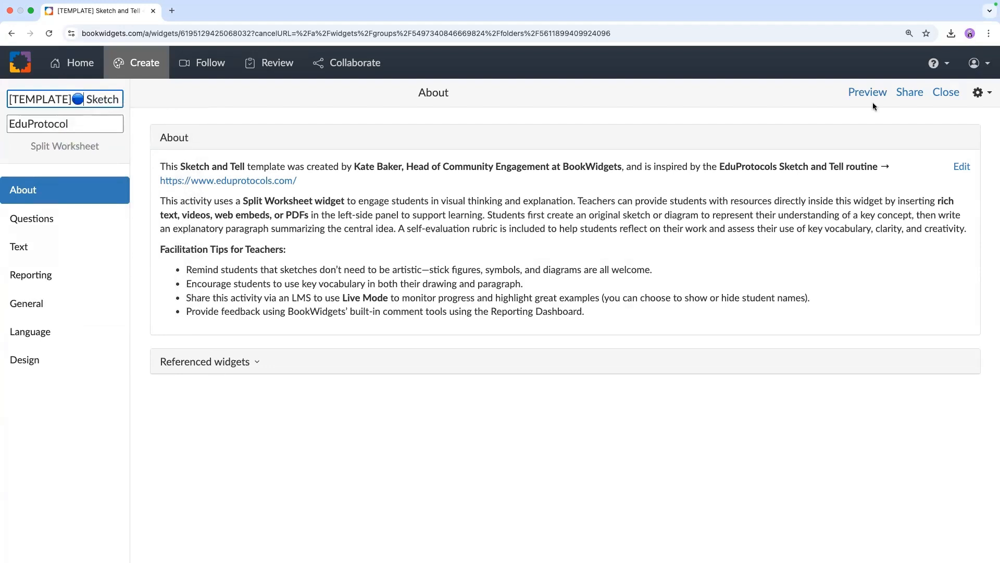
{"action": "left_click", "coordinate": [804, 113]}
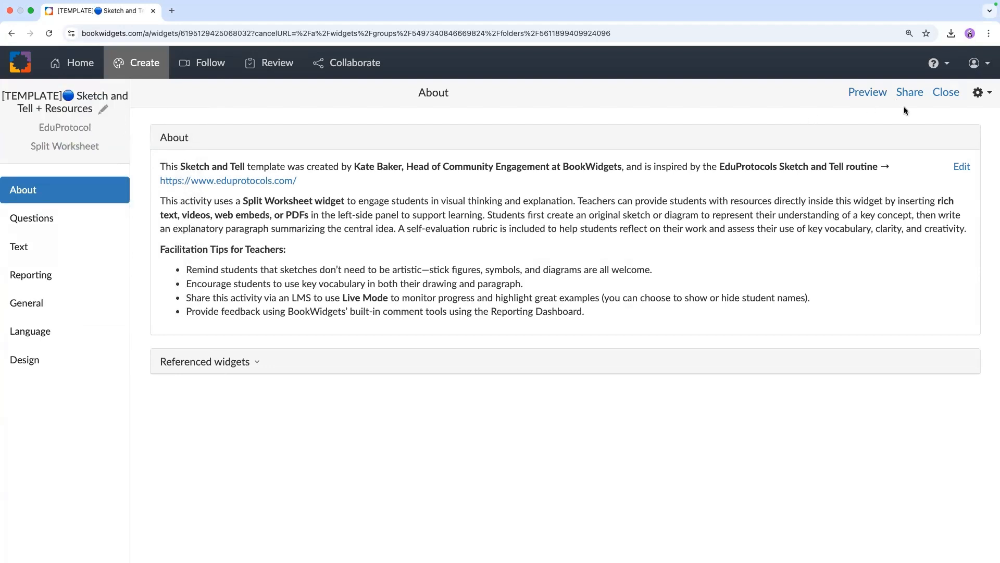
{"action": "left_click", "coordinate": [944, 93]}
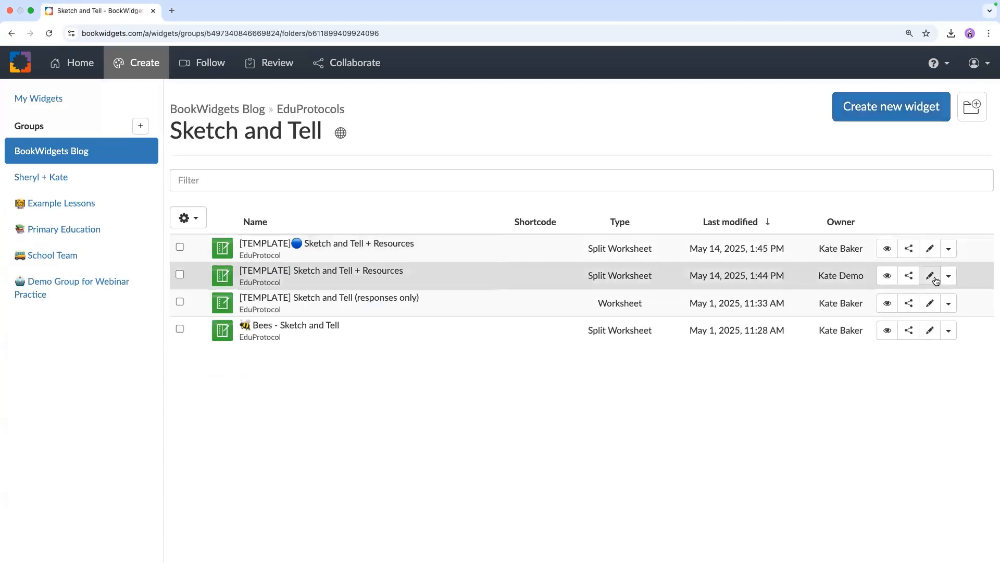
- Add an orange circle emoji after [TEMPLATE] in the other Sketch and Tell + Resources widget's title and return to the folder
{"action": "left_click", "coordinate": [935, 279]}
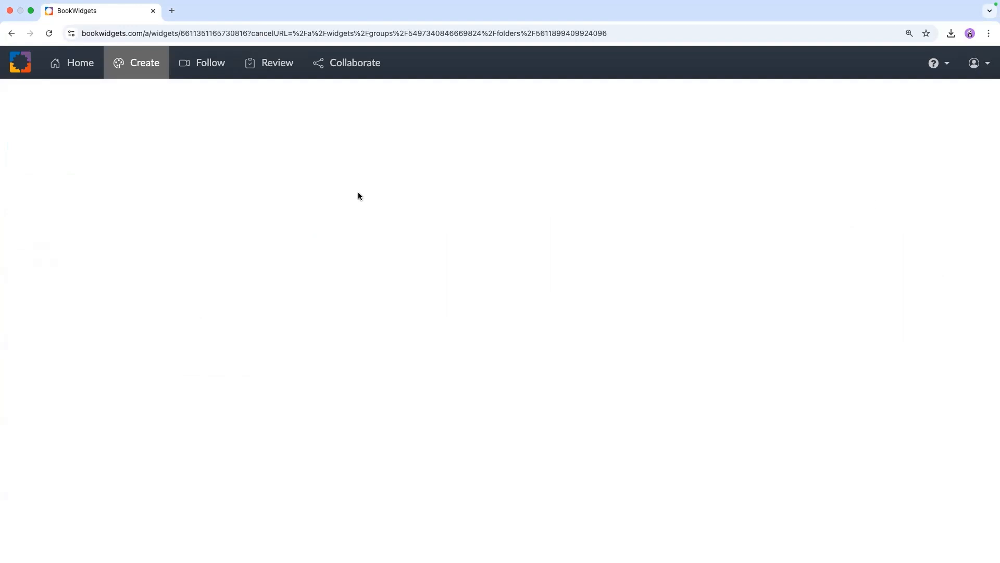
{"action": "left_click", "coordinate": [103, 109]}
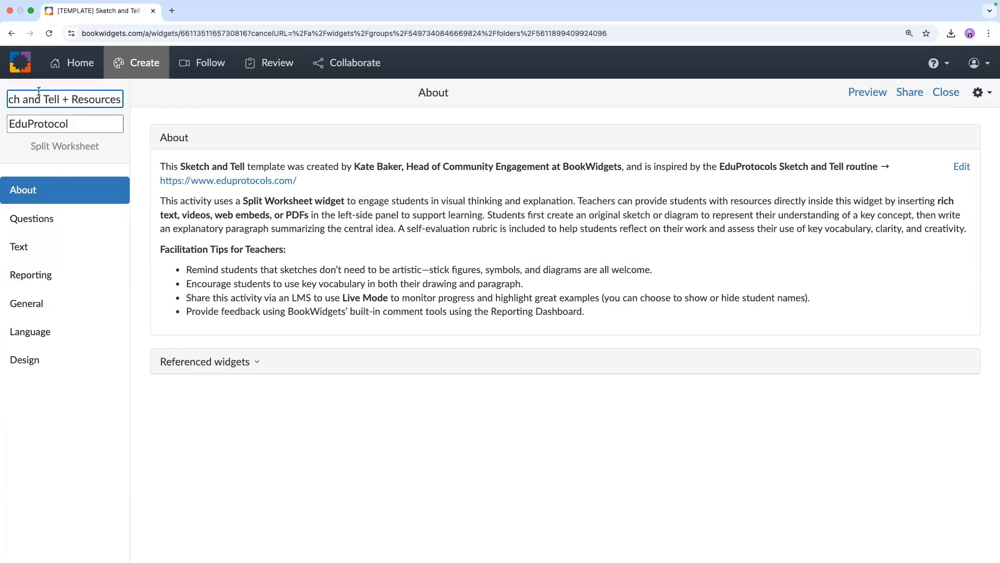
{"action": "scroll", "coordinate": [39, 99], "scroll_direction": "left", "scroll_amount": 2}
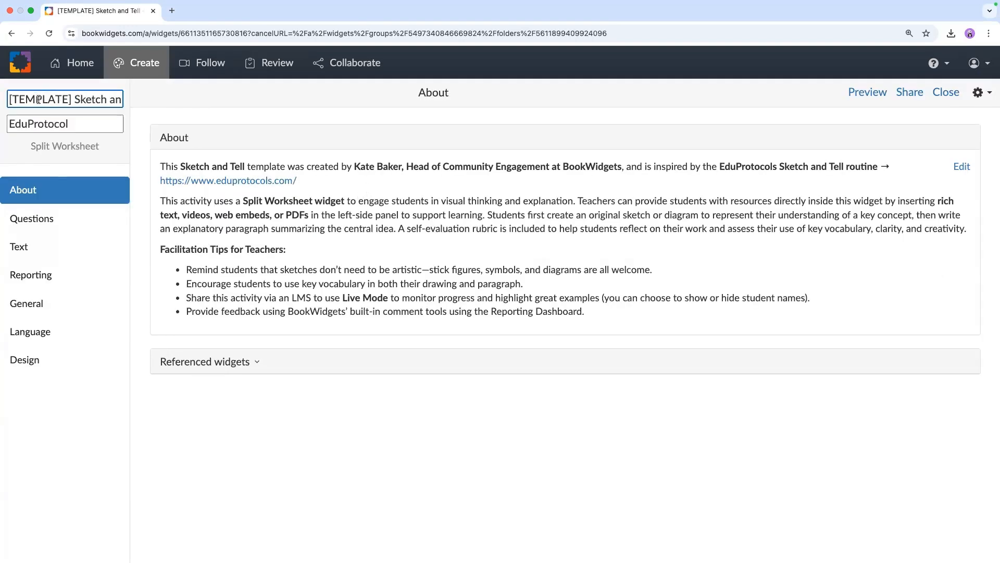
{"action": "left_click", "coordinate": [73, 95]}
{"action": "right_click", "coordinate": [74, 99]}
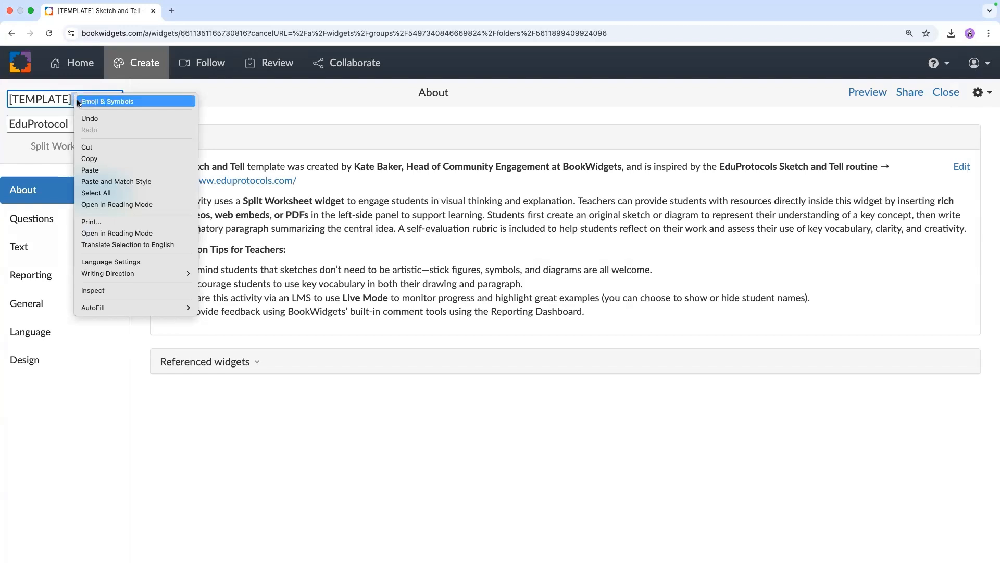
{"action": "left_click", "coordinate": [77, 101]}
{"action": "type", "text": "or"}
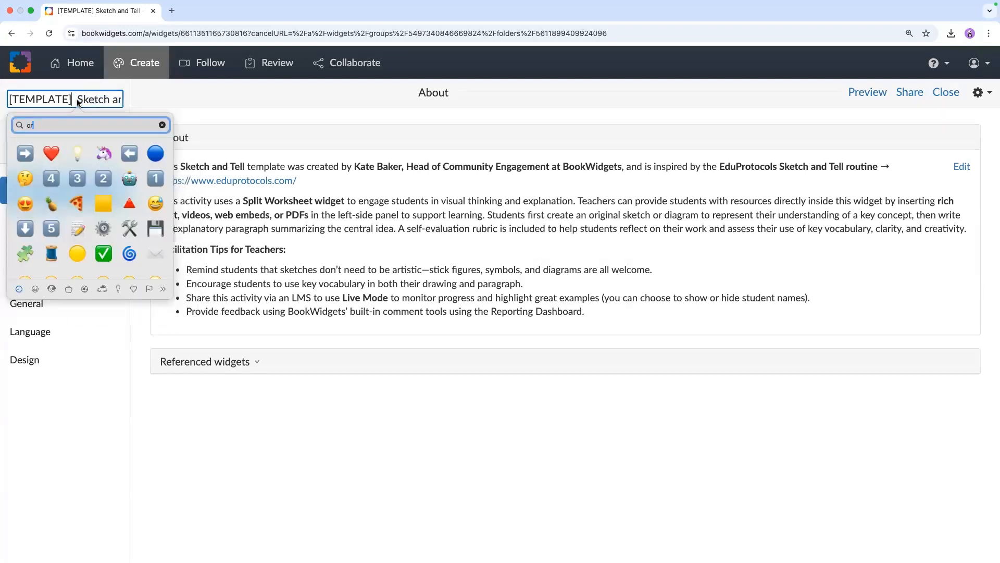
{"action": "type", "text": "ange"}
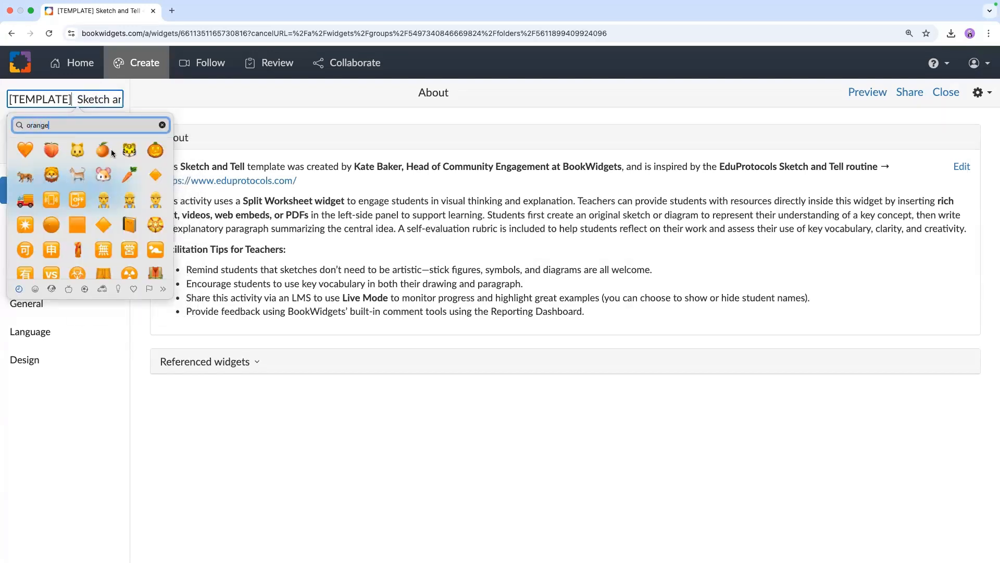
{"action": "left_click", "coordinate": [51, 223]}
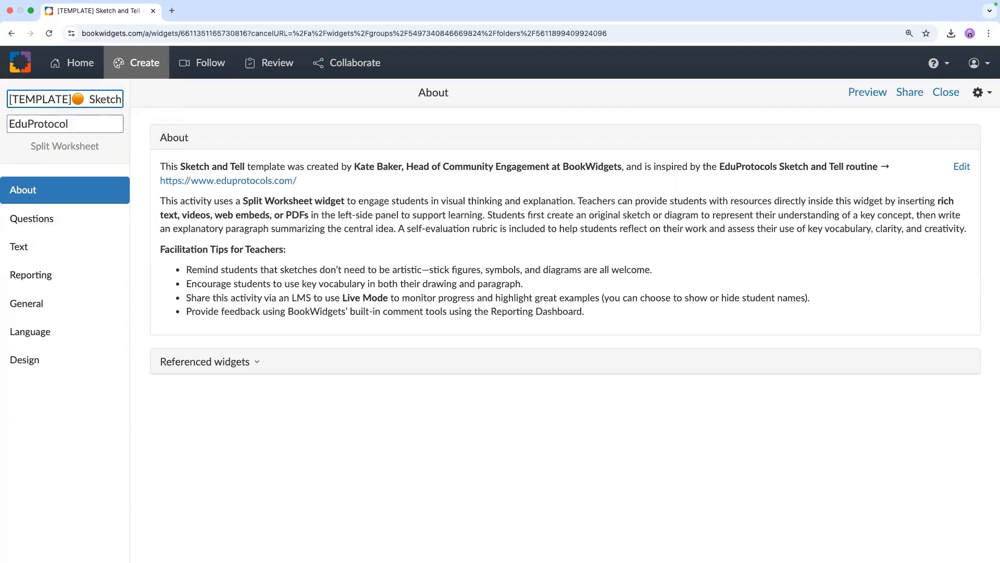
{"action": "key", "text": "BackSpace"}
{"action": "left_click", "coordinate": [219, 120]}
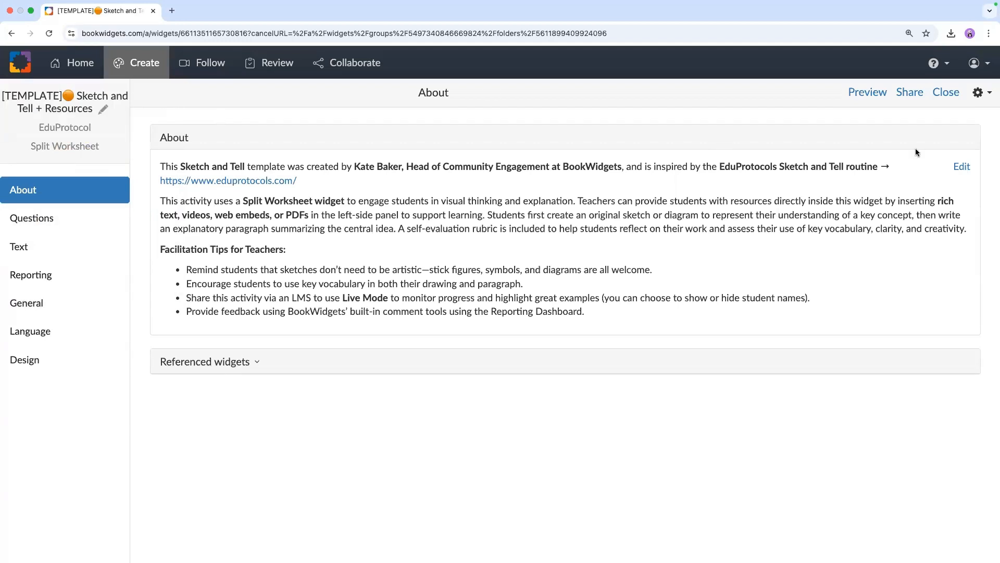
{"action": "left_click", "coordinate": [943, 93]}
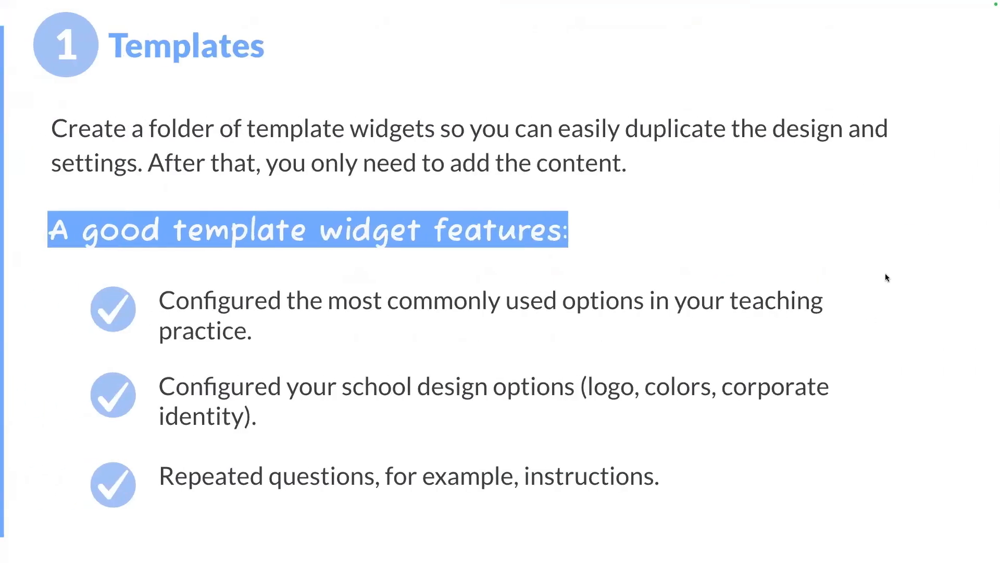
{"action": "key", "text": "Right"}
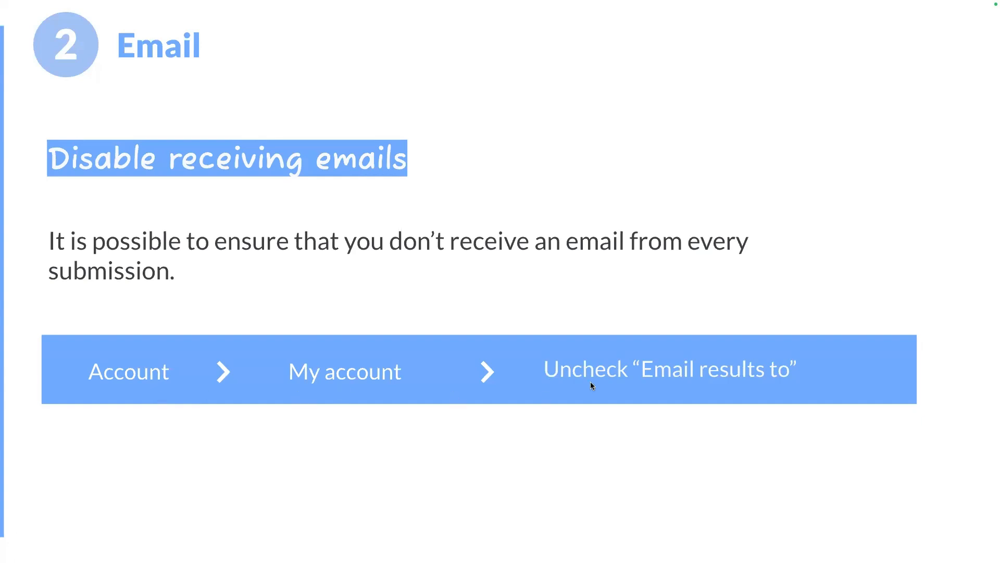
- Switch back to BookWidgets in the browser, open the account settings, and enable receiving submissions for the account's email under Student work
{"action": "key", "text": "ctrl+Right"}
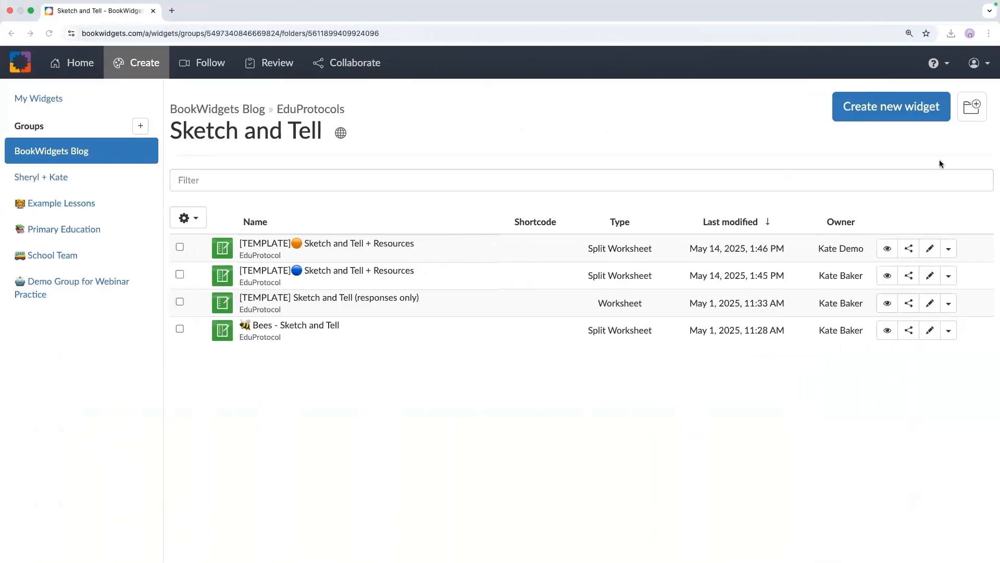
{"action": "left_click", "coordinate": [973, 65]}
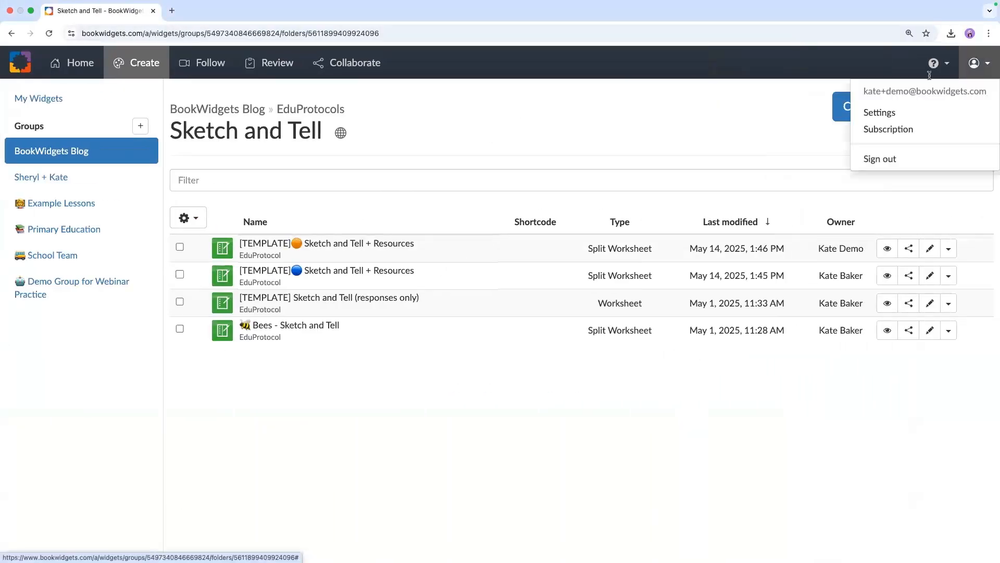
{"action": "left_click", "coordinate": [895, 118]}
{"action": "scroll", "coordinate": [645, 200], "scroll_direction": "down", "scroll_amount": 5}
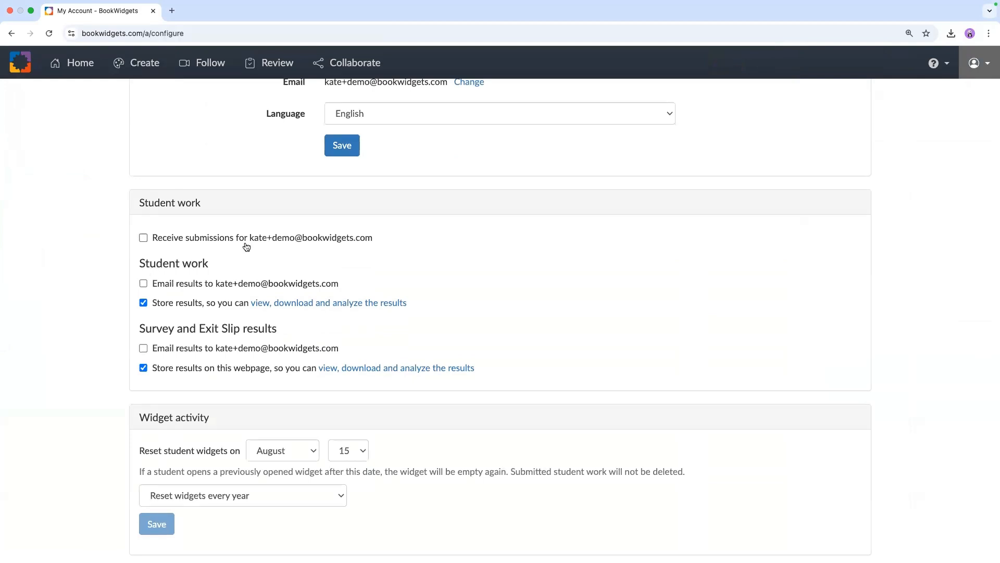
{"action": "left_click", "coordinate": [144, 239]}
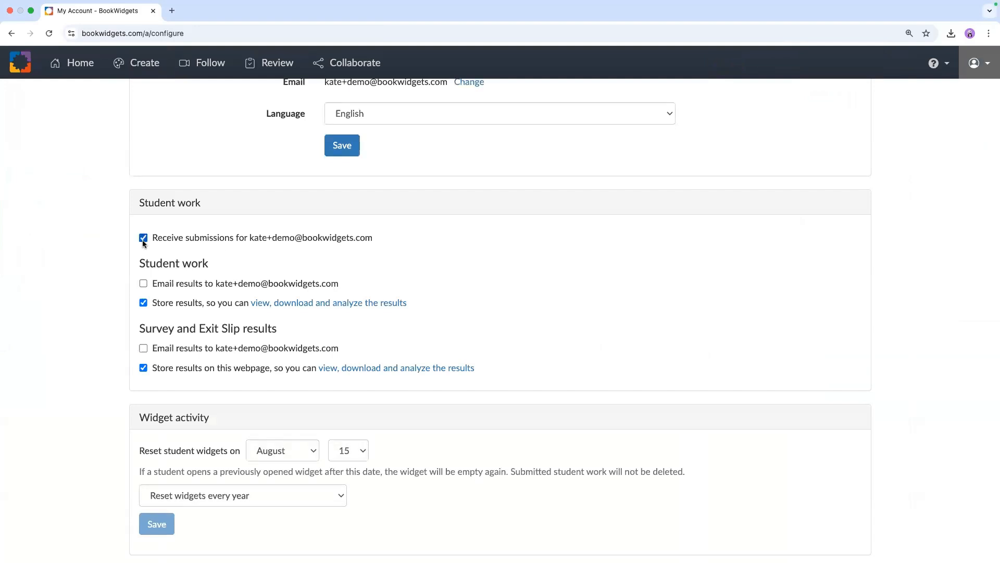